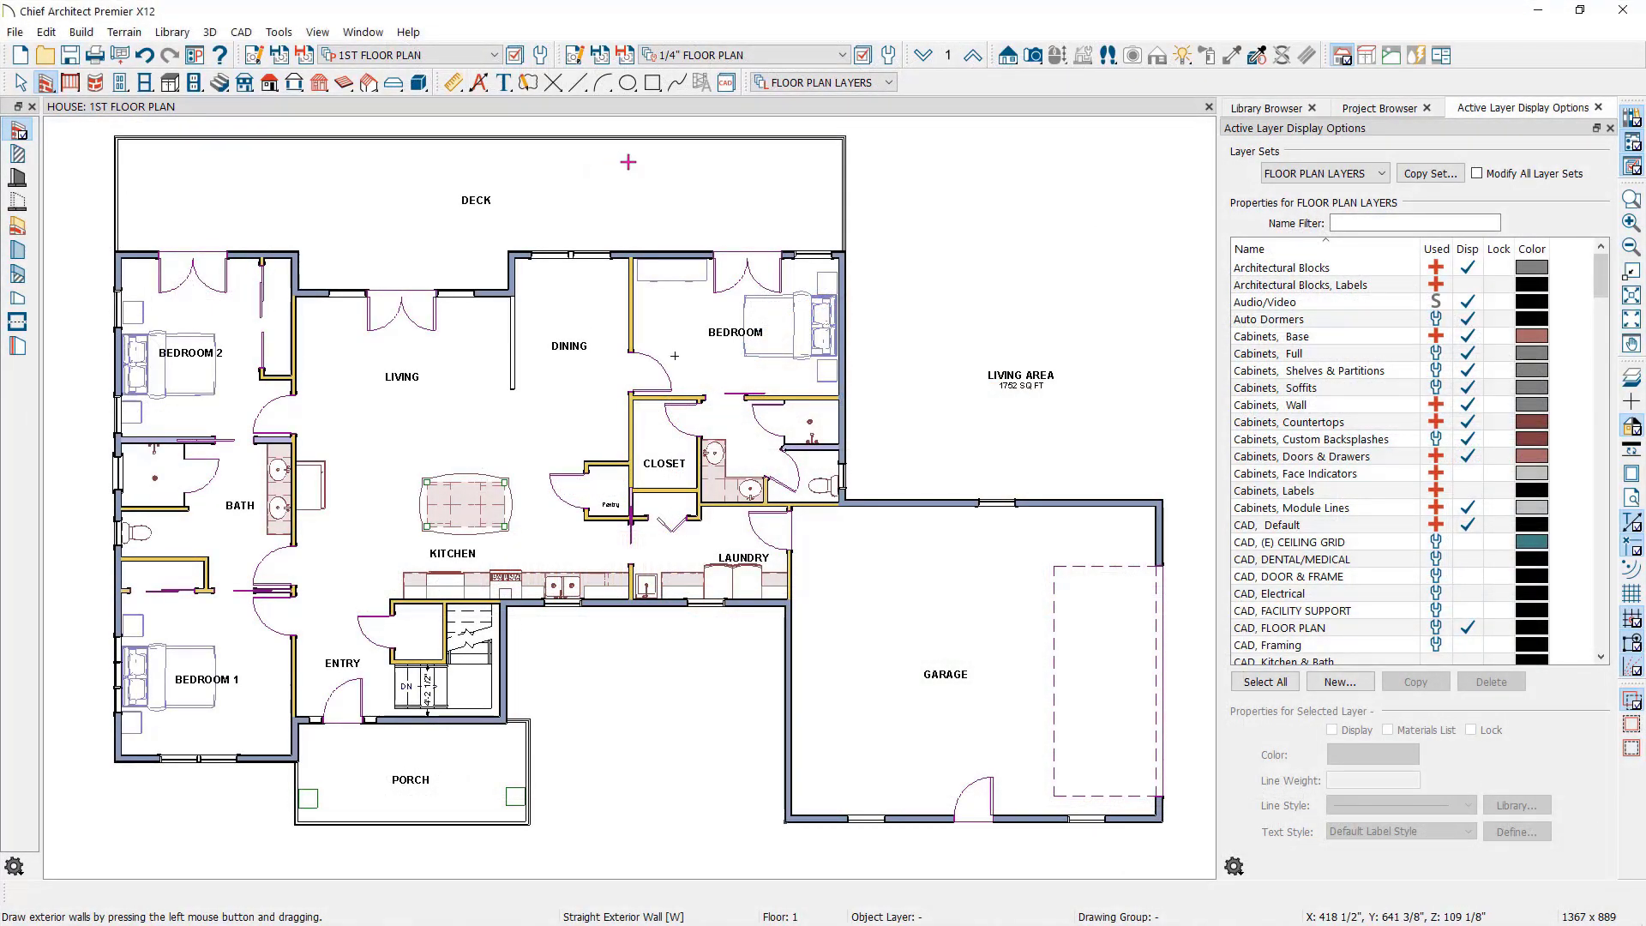
- Cut a cross-section elevation through the bedroom looking right, creating Elevation 1
key(space)
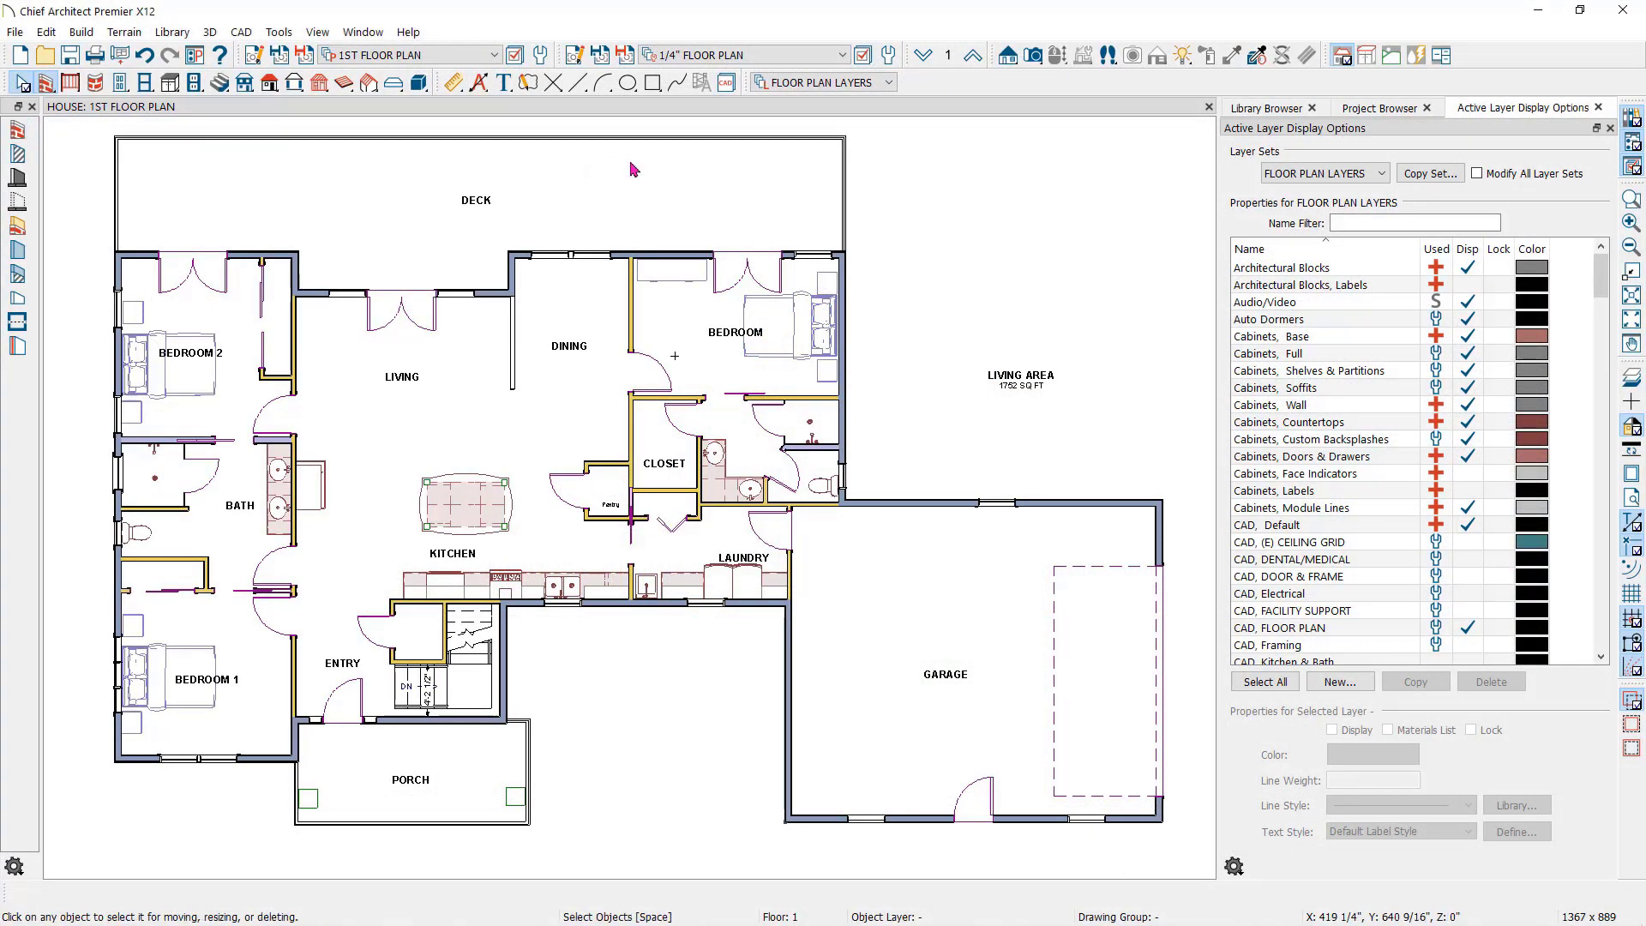
click(1009, 58)
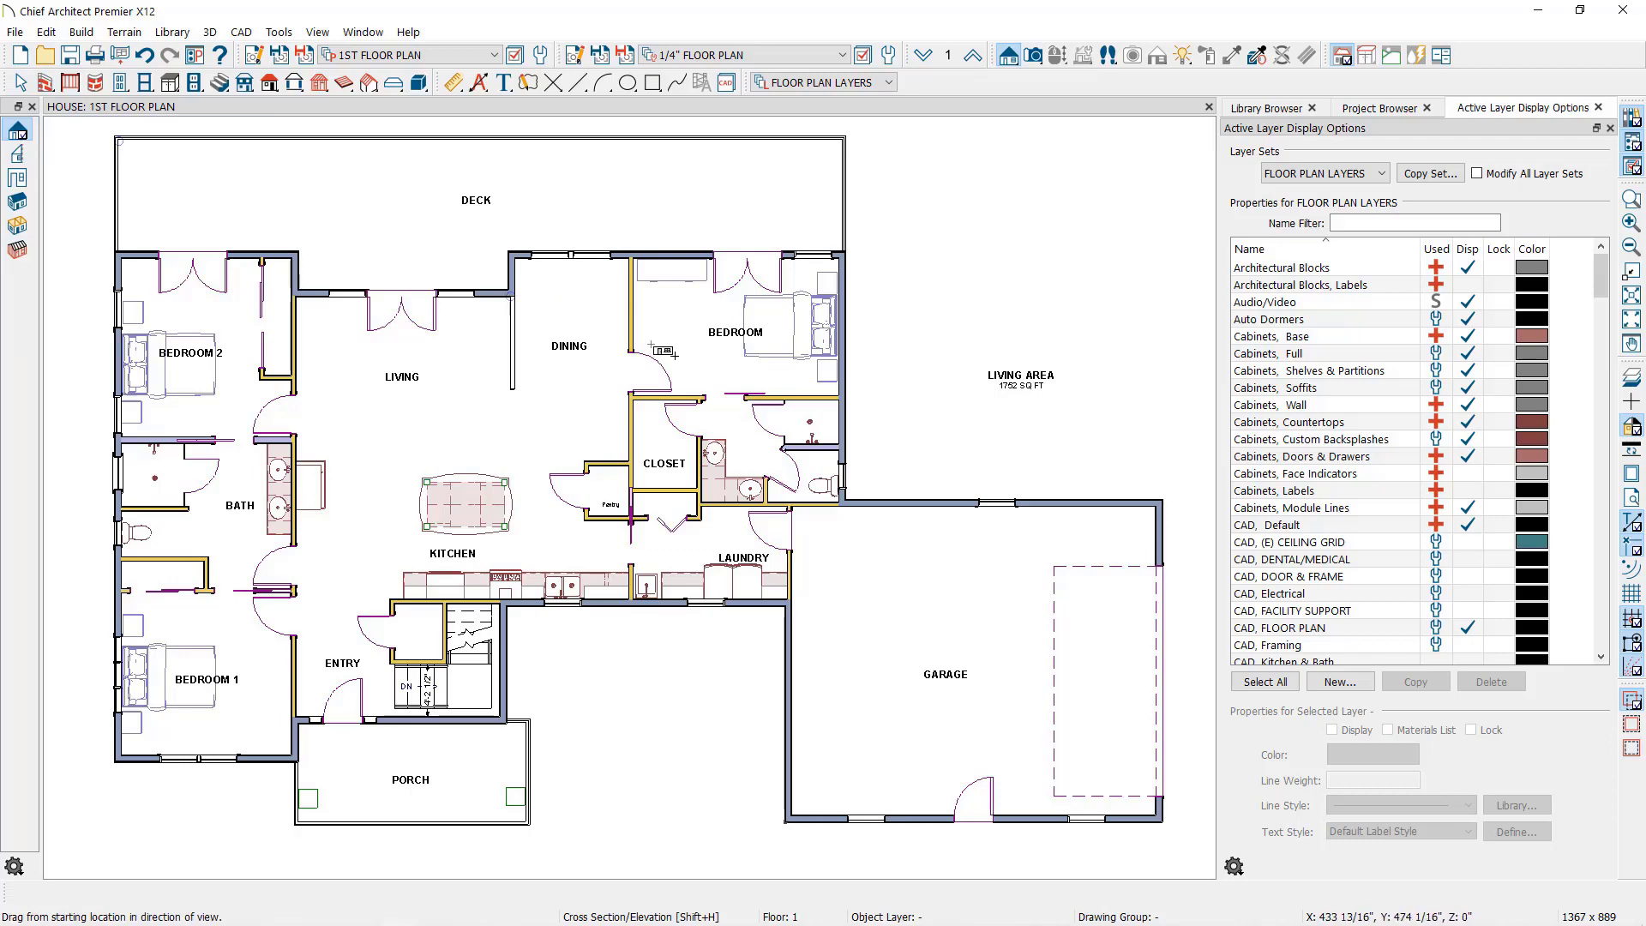
drag(676, 356, 713, 355)
- Dimension the wall's 9'-1 7/8" ceiling-to-floor height and dismiss the cross-section notice
click(455, 83)
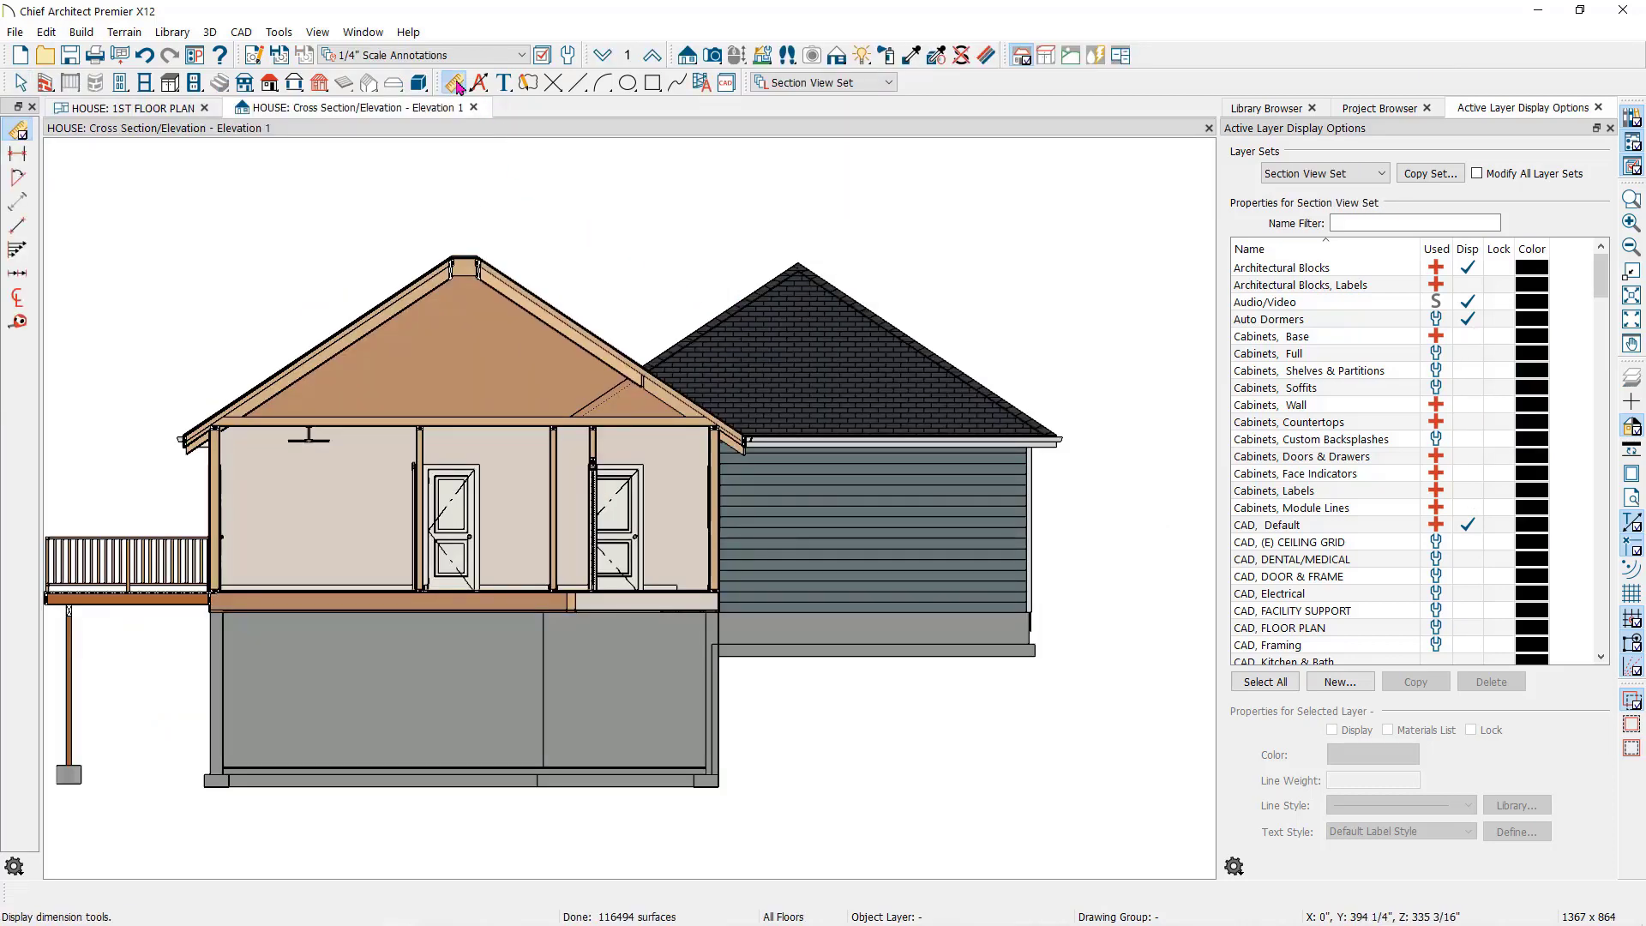
click(18, 155)
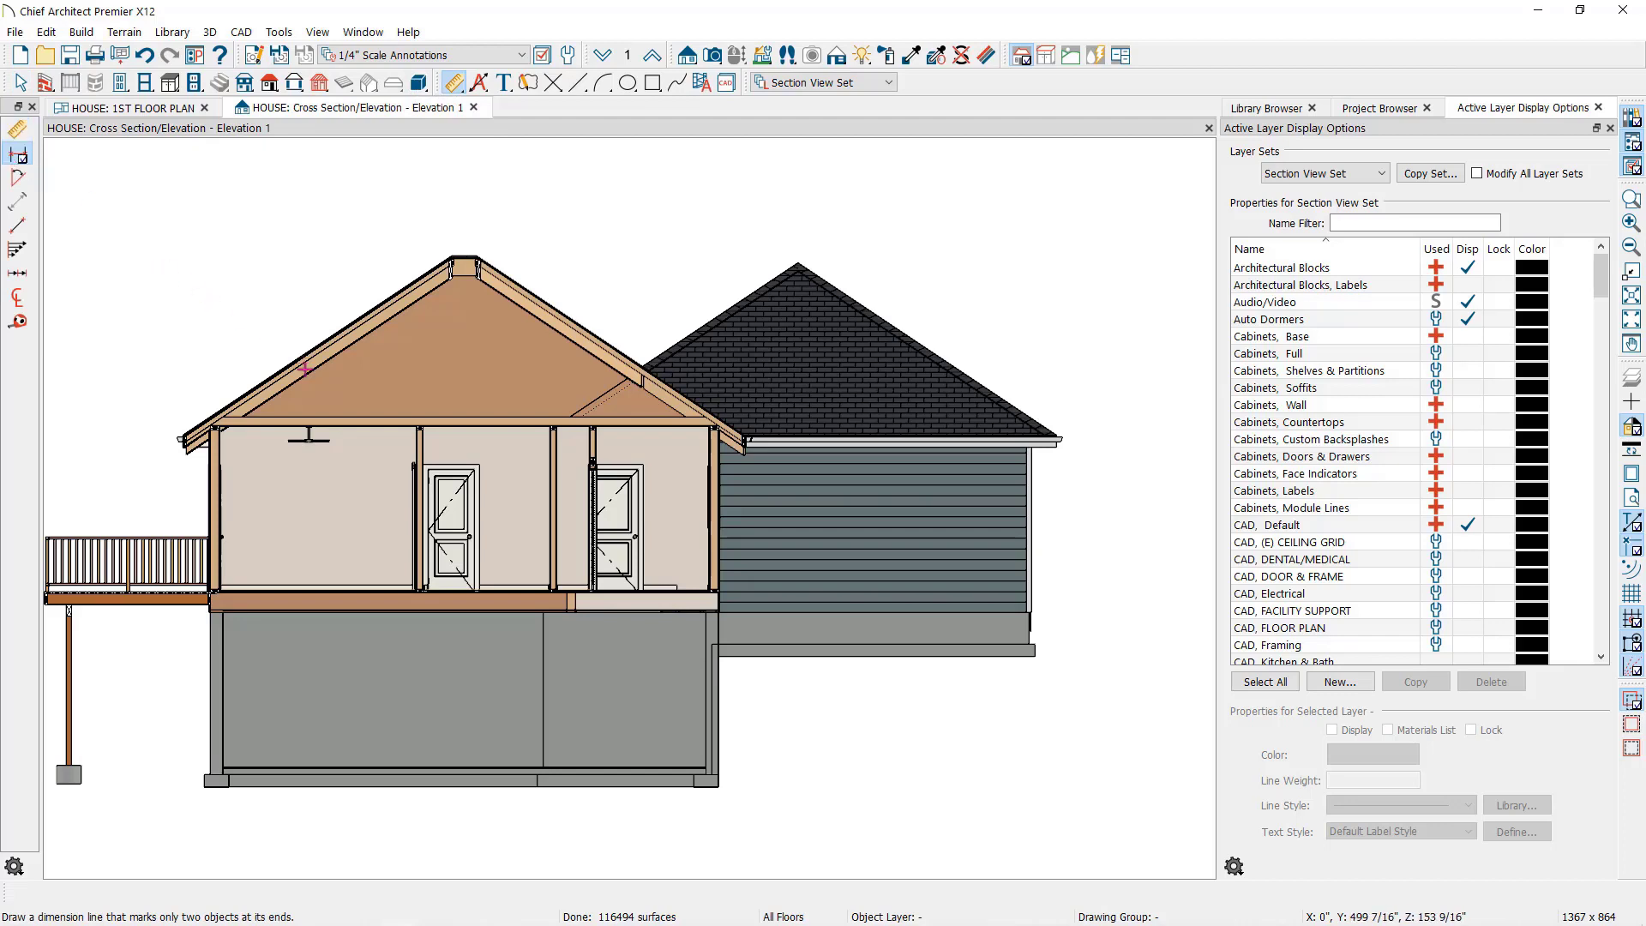
drag(373, 423, 376, 594)
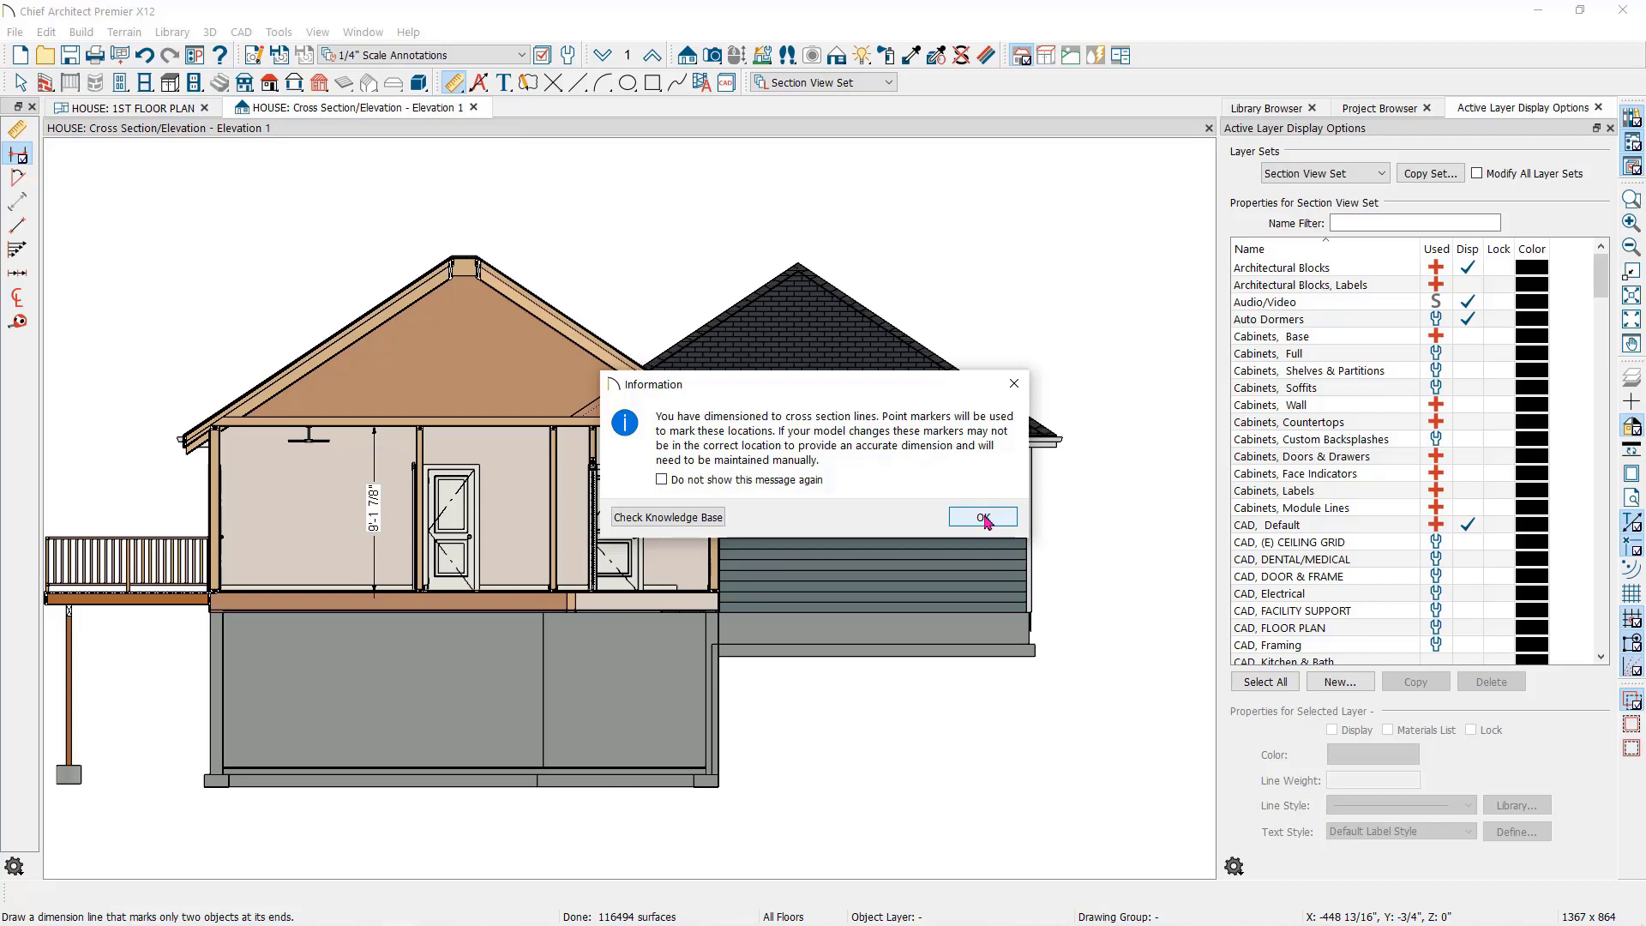
click(983, 518)
- Dimension the door's 6'-10 3/8" height down to the floor
click(17, 227)
click(17, 230)
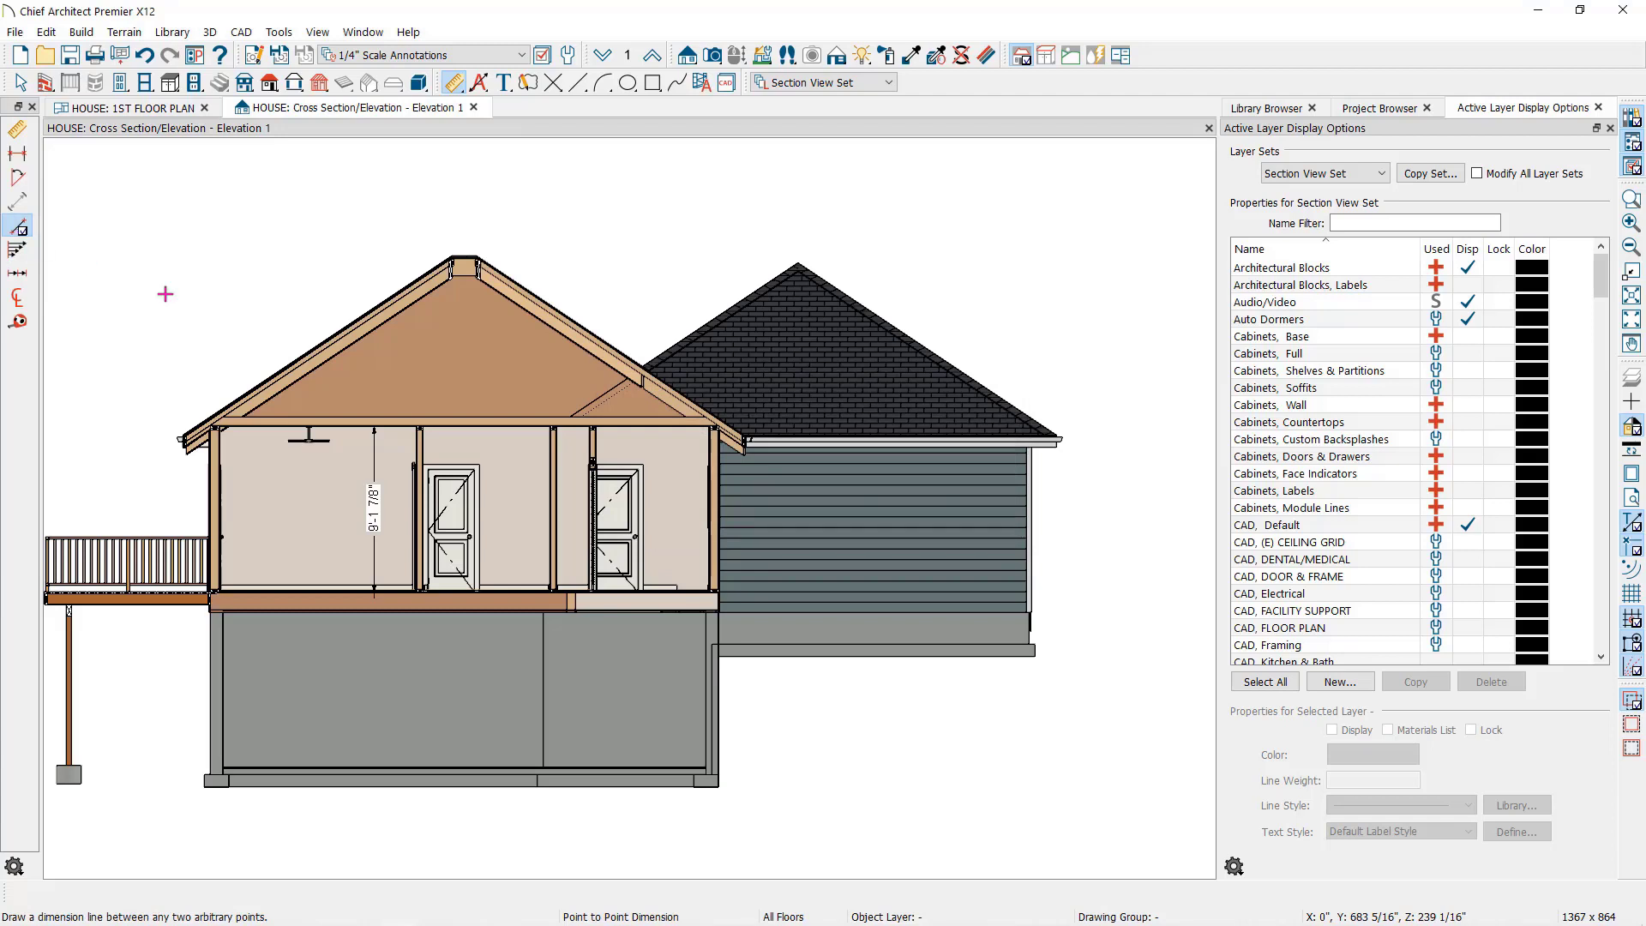
drag(463, 426, 462, 588)
- Generate auto story pole dimensions from Ridge to Grade Level beside the elevation
key(space)
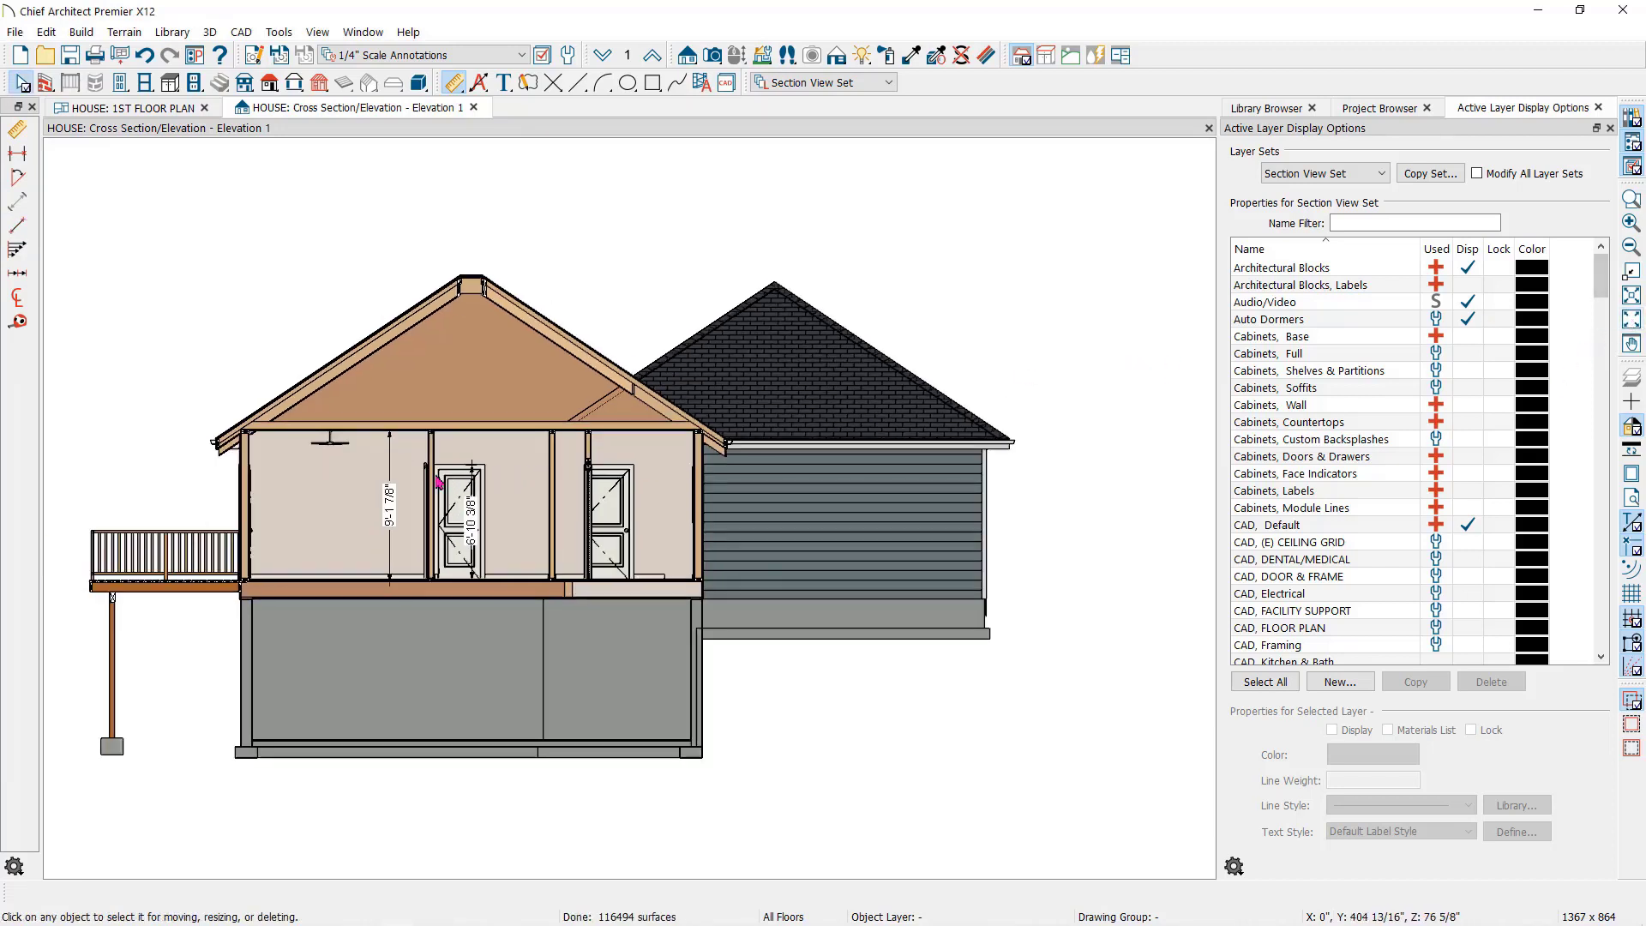
scroll(676, 467, down, 2)
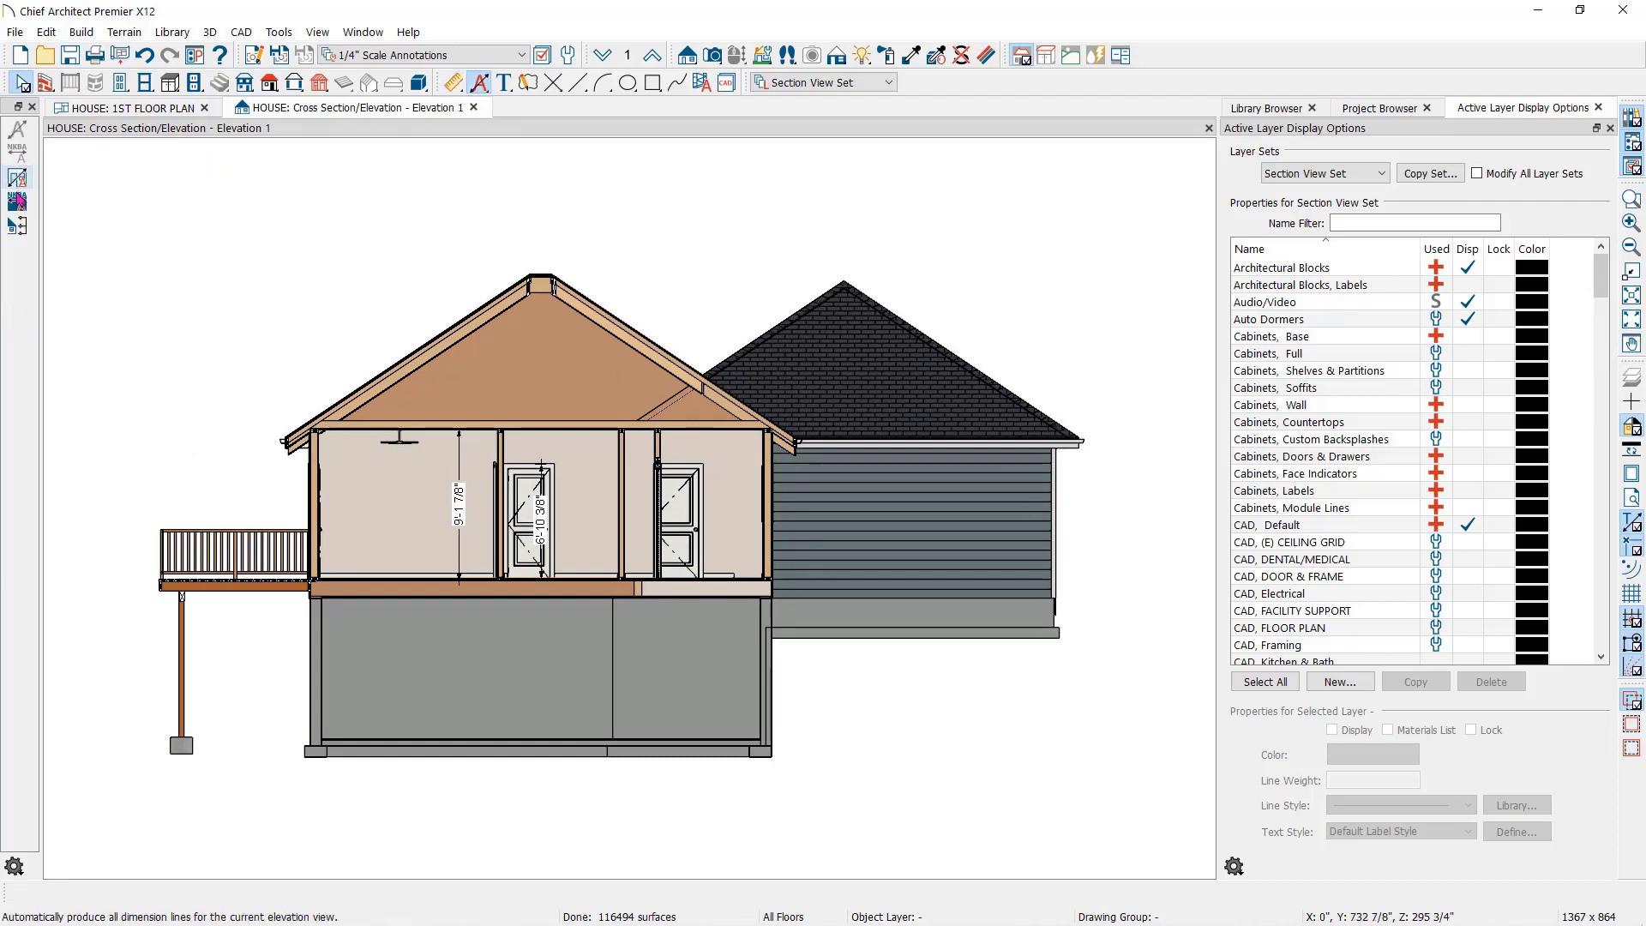
click(17, 226)
scroll(202, 239, down, 1)
middle_drag(202, 238, 301, 212)
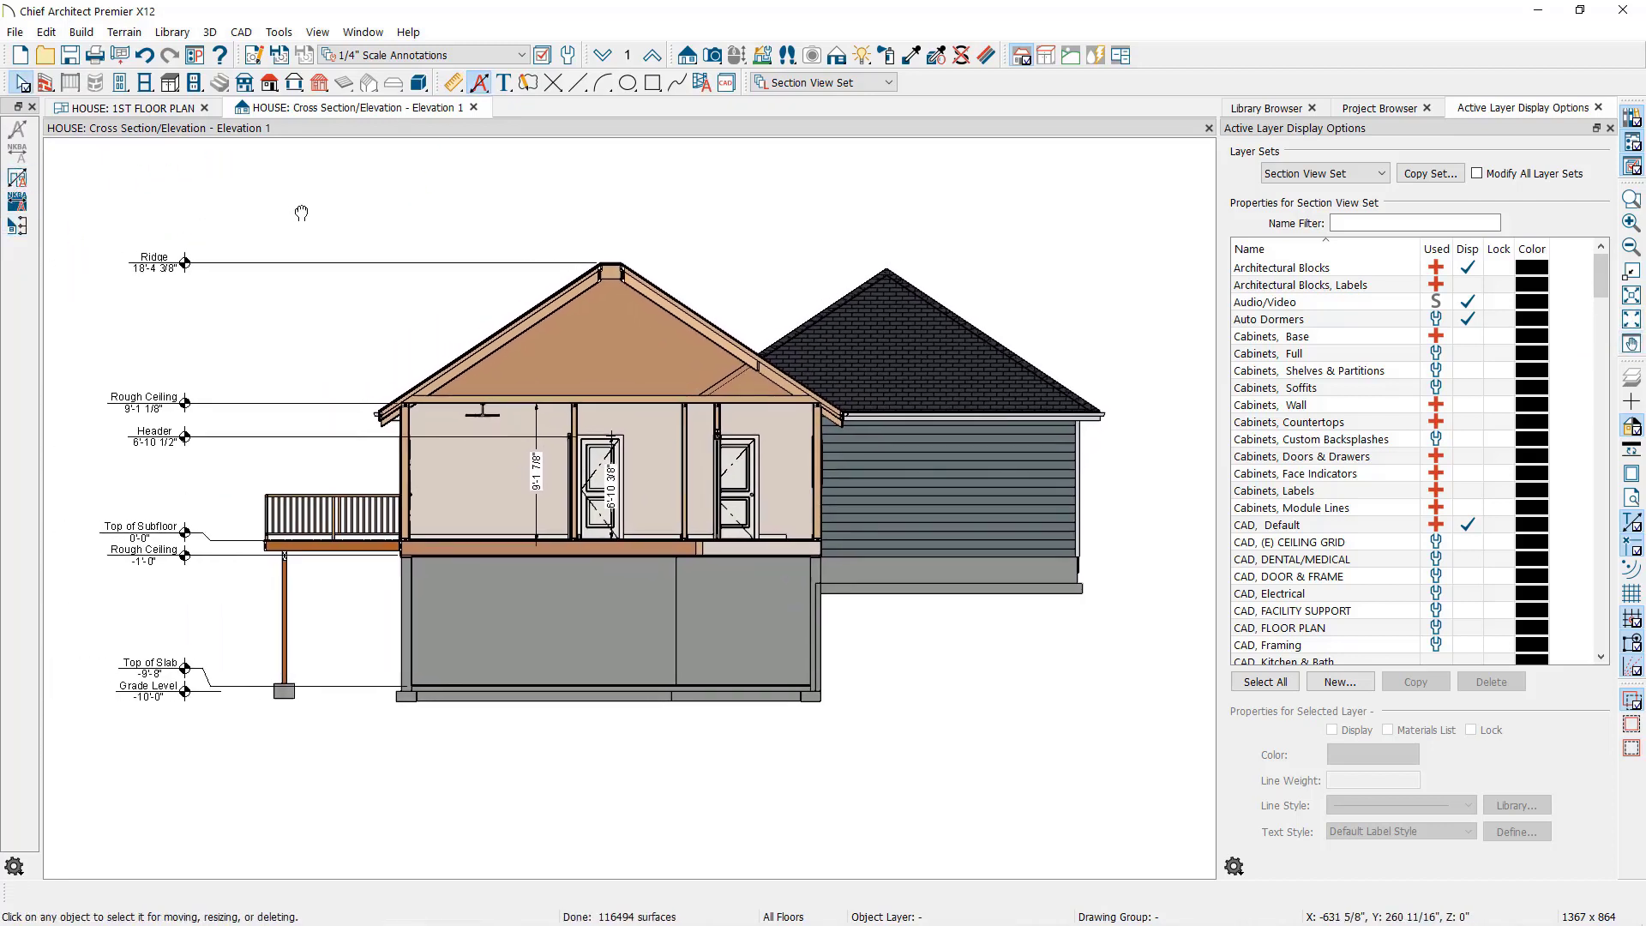
- Review the Auto Story Pole Dimensions defaults in Default Settings and close them
click(568, 56)
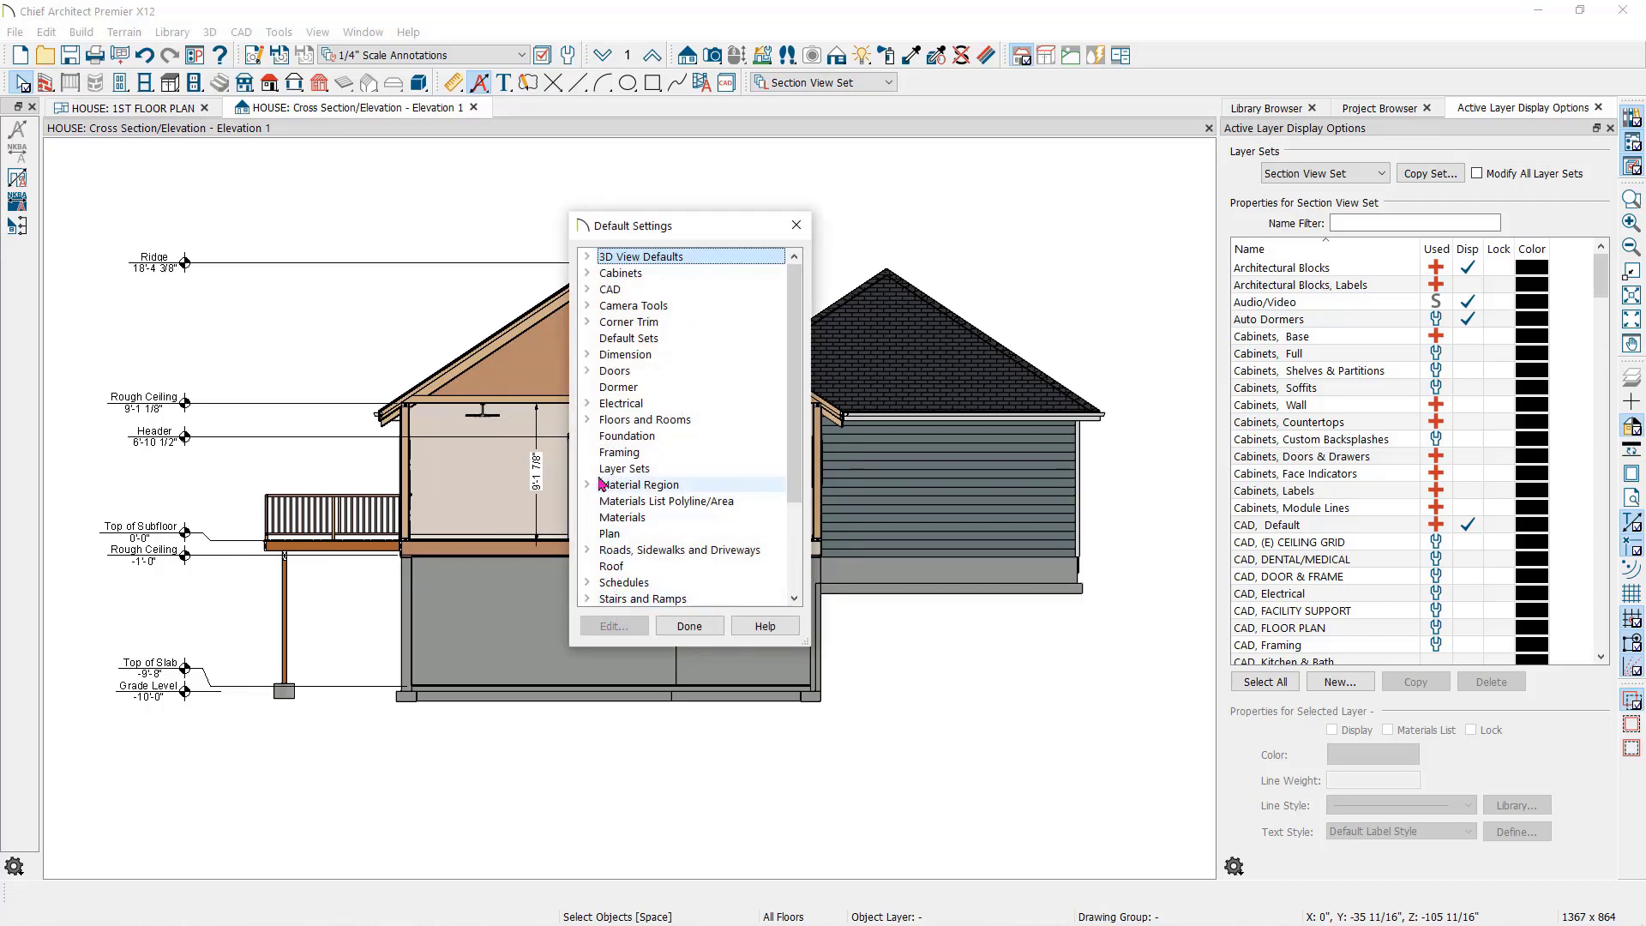
click(587, 356)
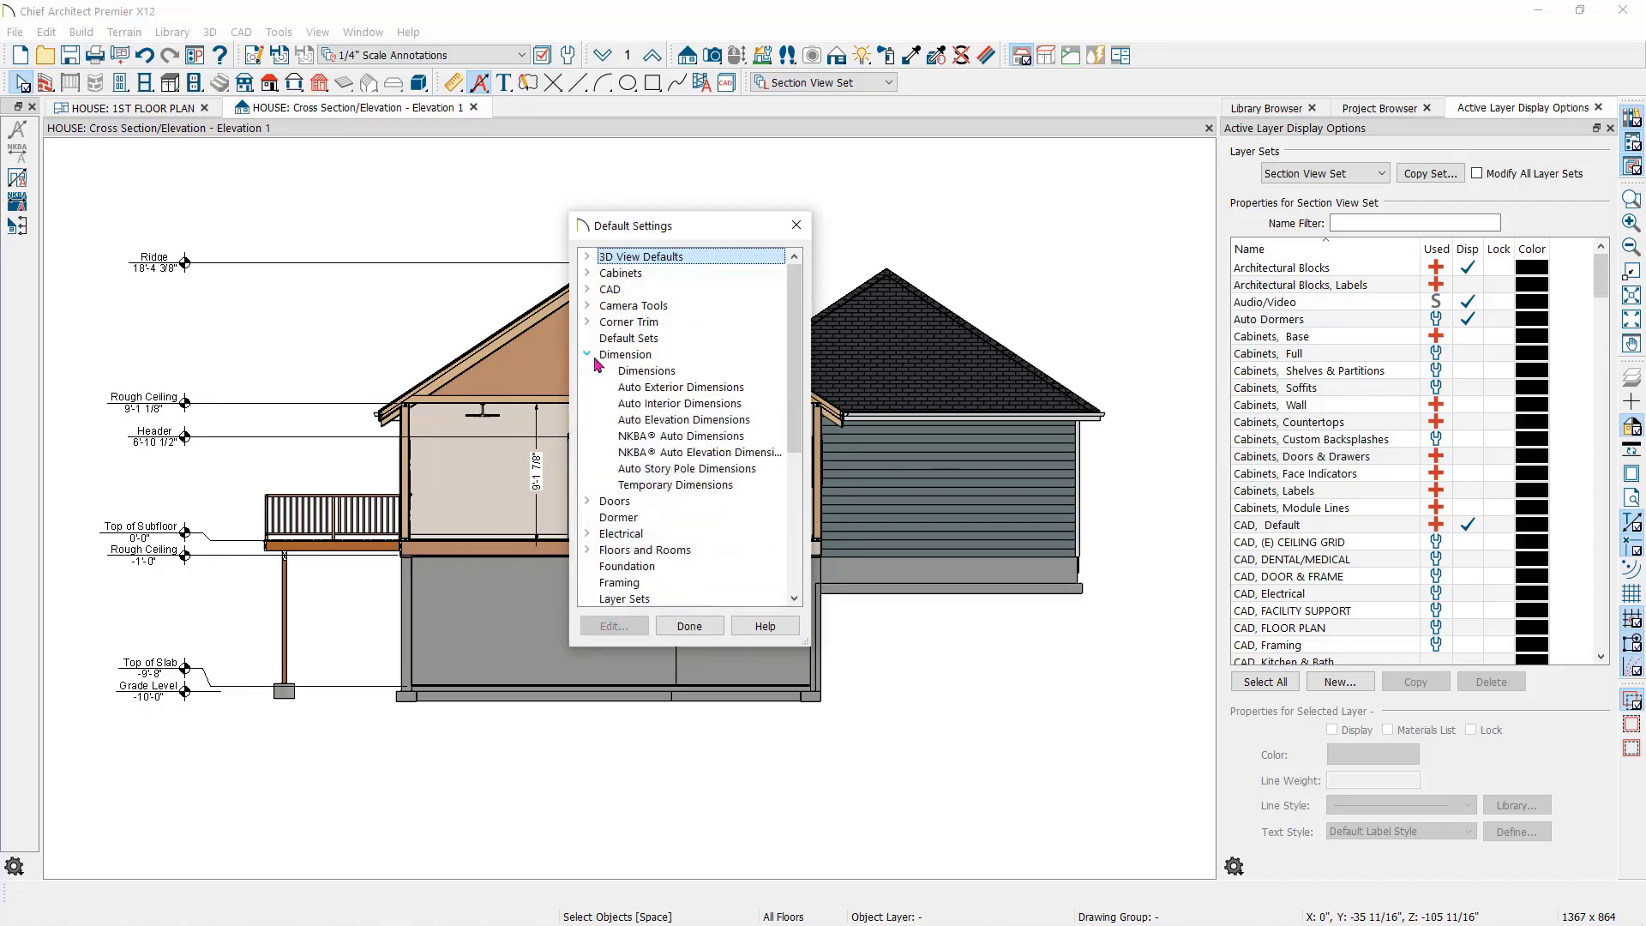
click(656, 470)
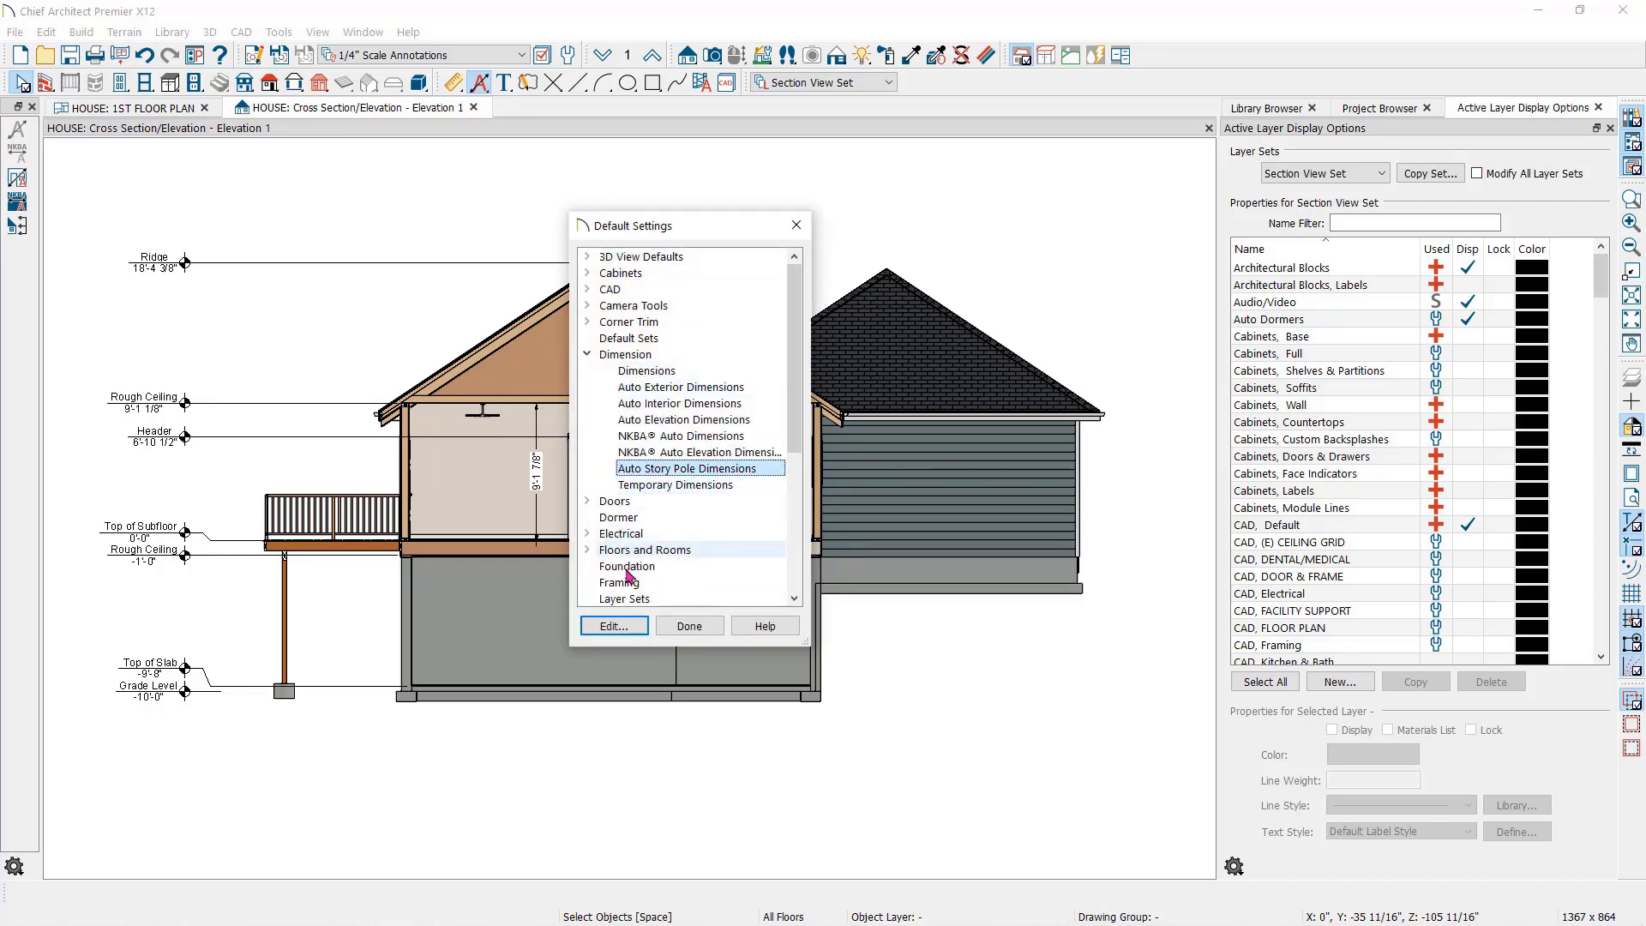
click(627, 627)
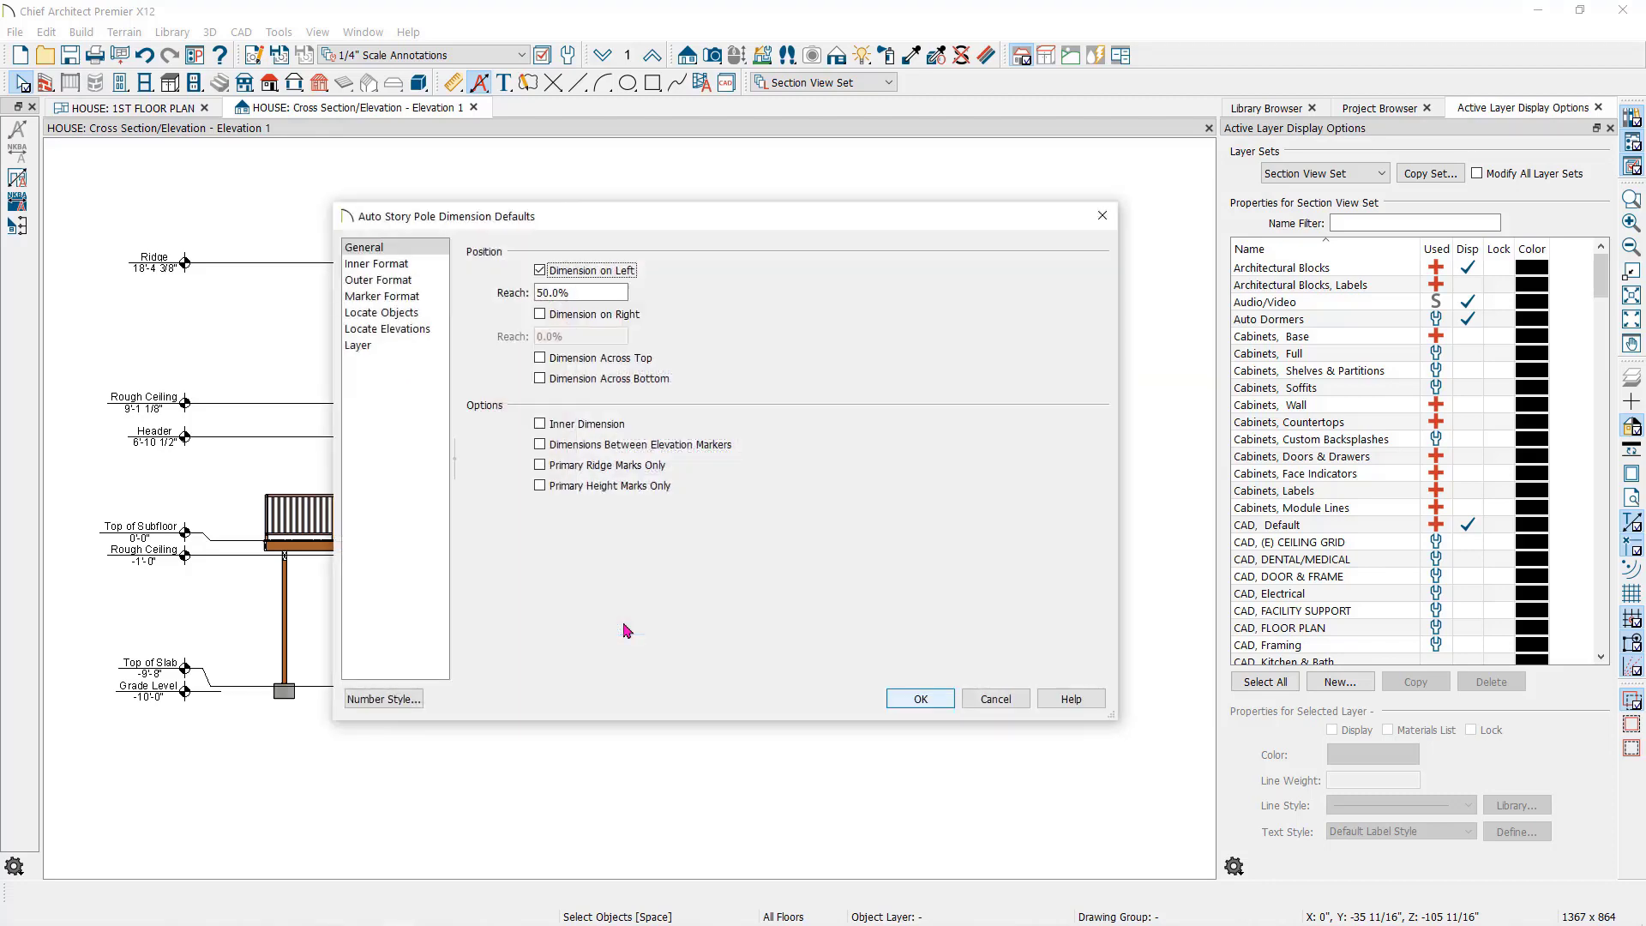
key(Return)
click(723, 628)
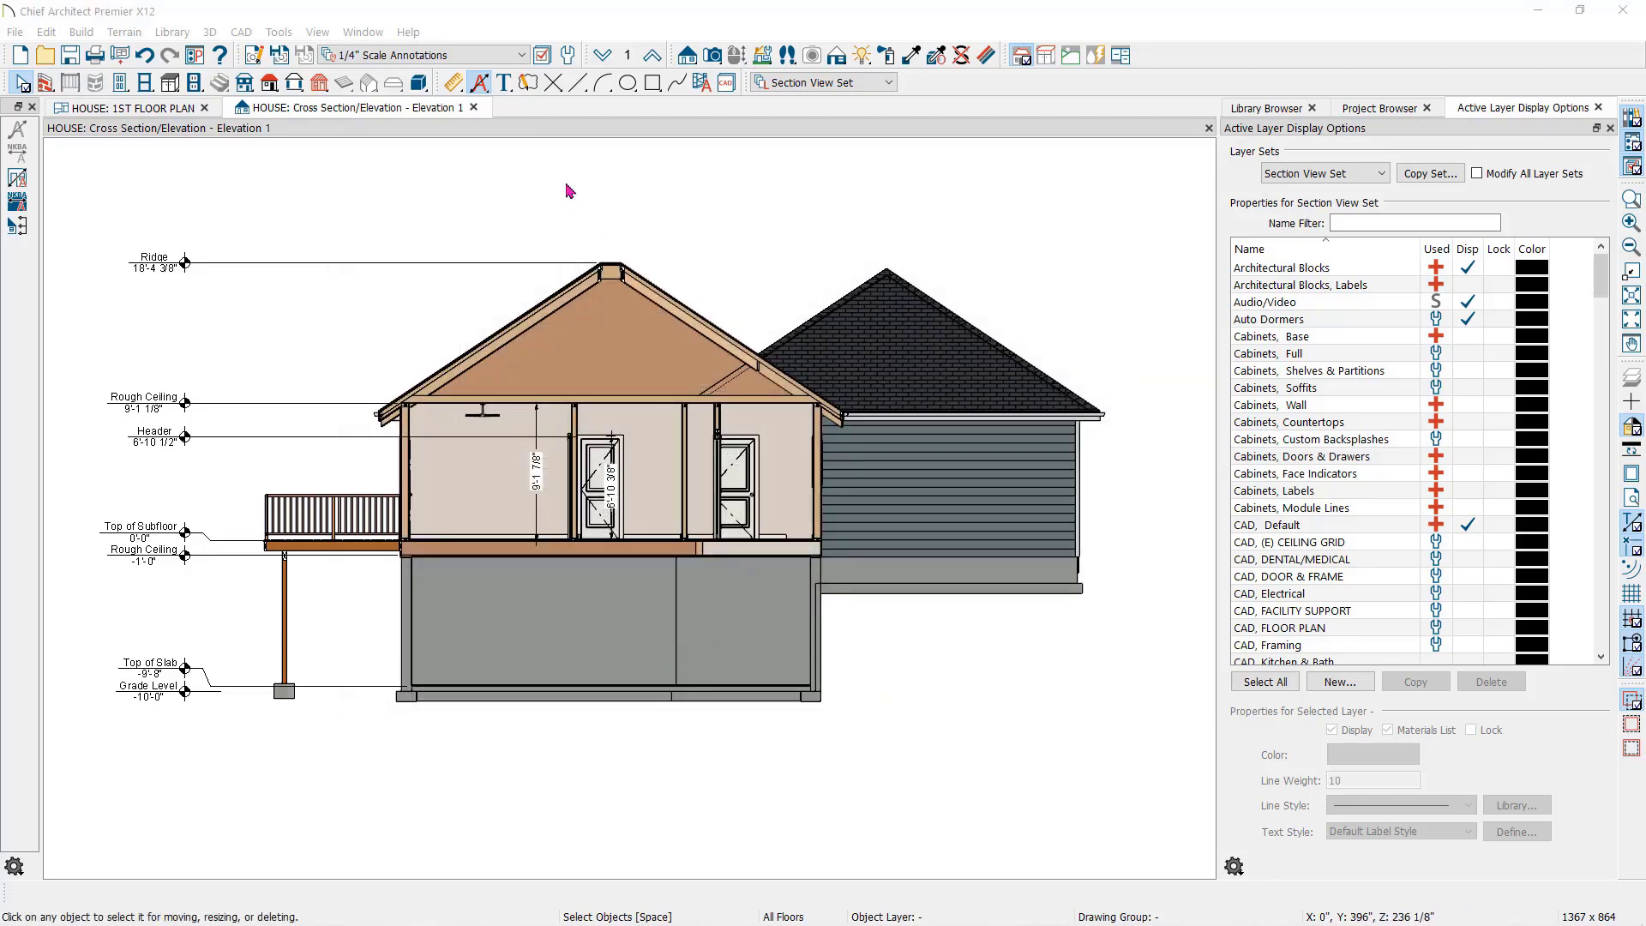
- Draw a leader from the roof rafter with the callout '2x8 RAFTERS @ 16"oc'
click(503, 87)
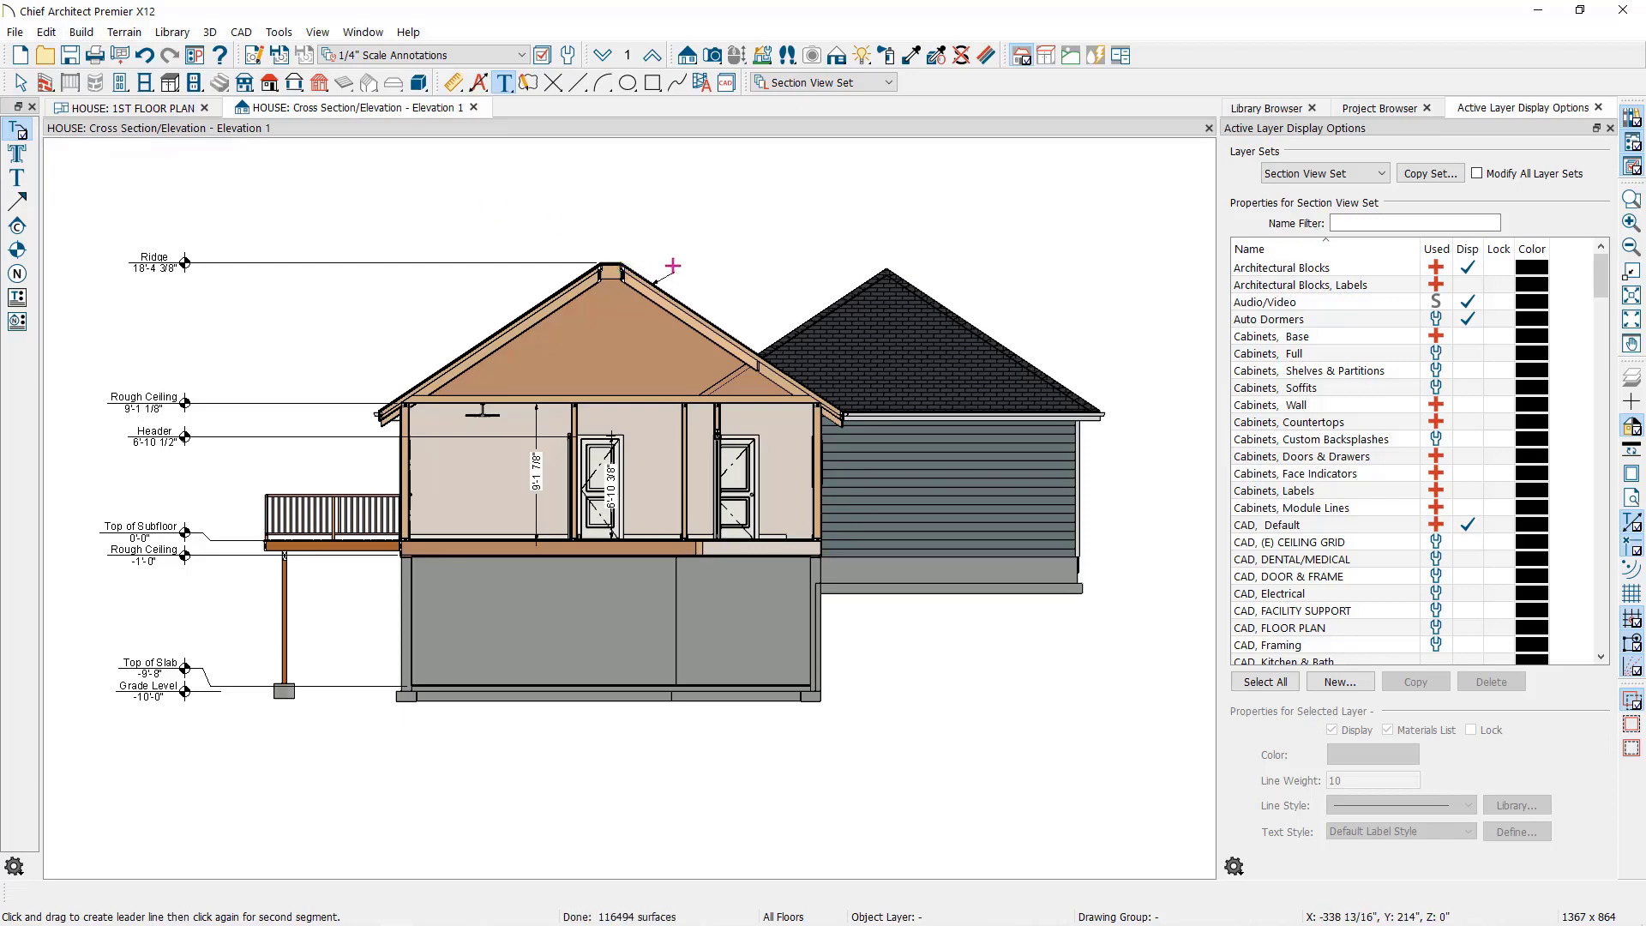
drag(676, 267, 676, 270)
click(700, 266)
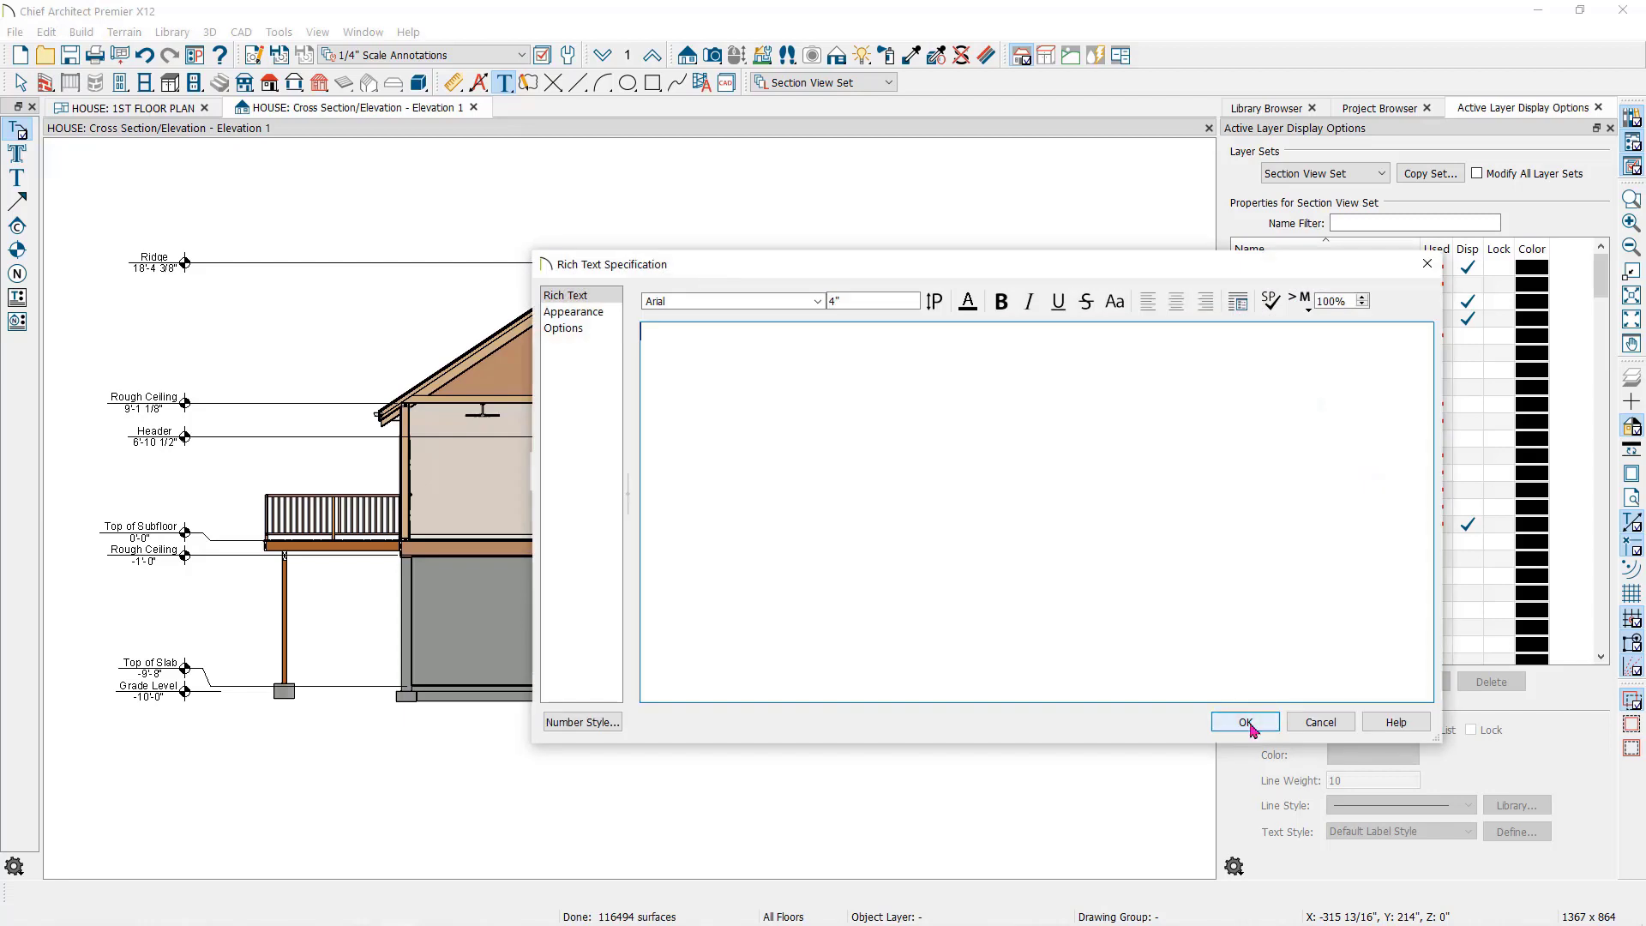
text(2x8 RAFTERS @ 16"oc)
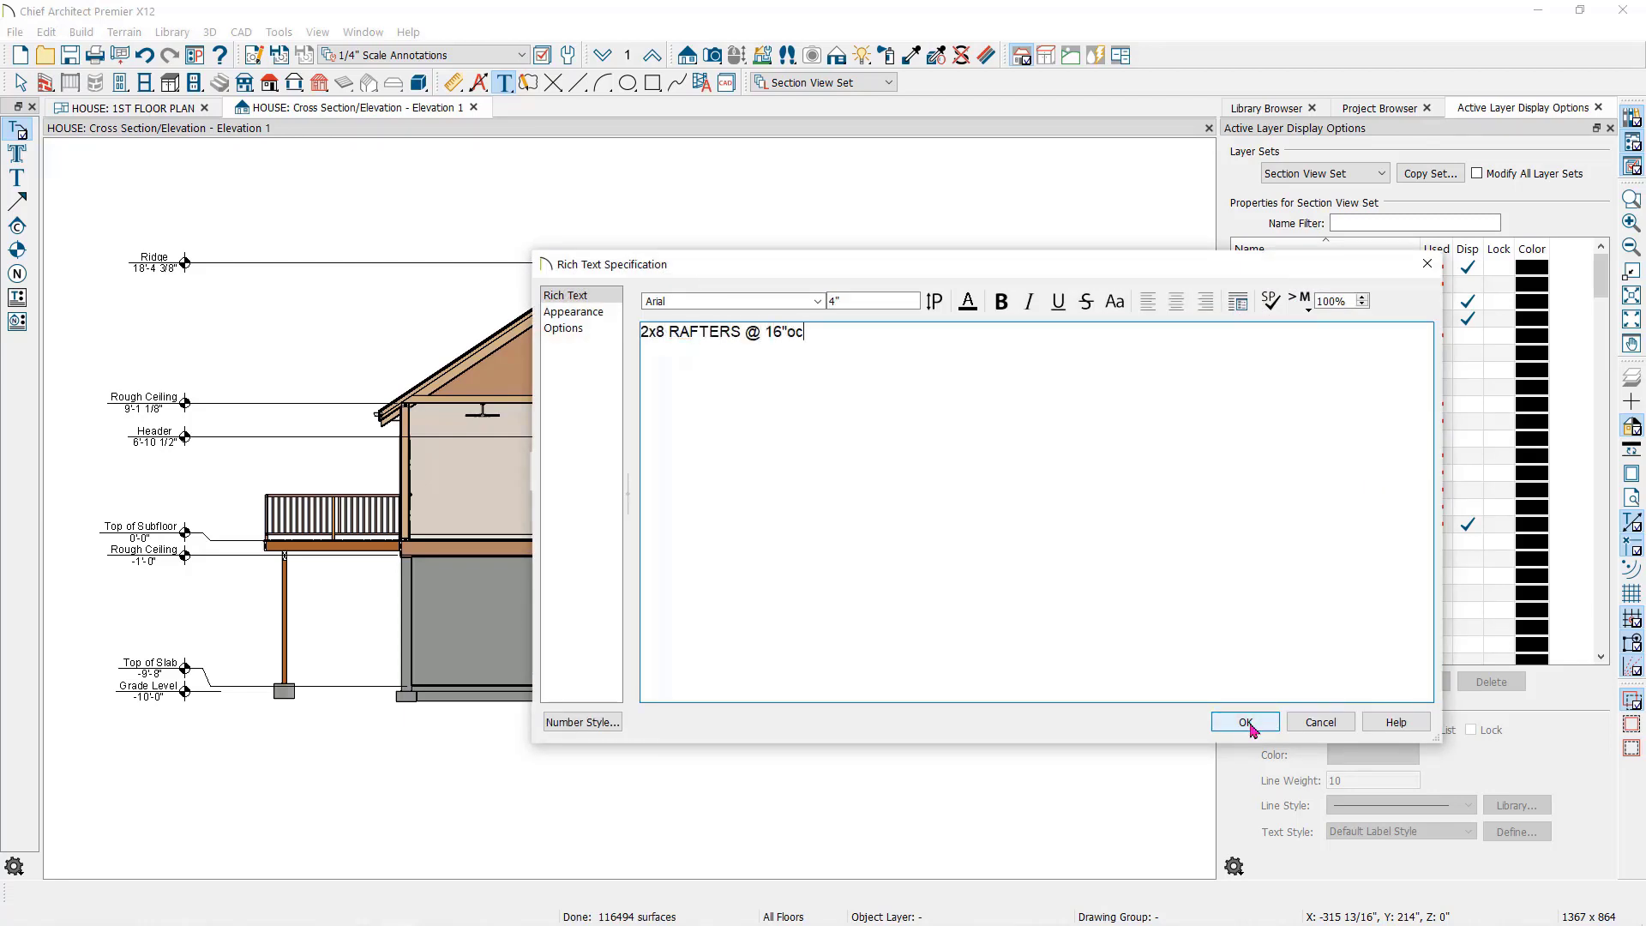
click(1244, 721)
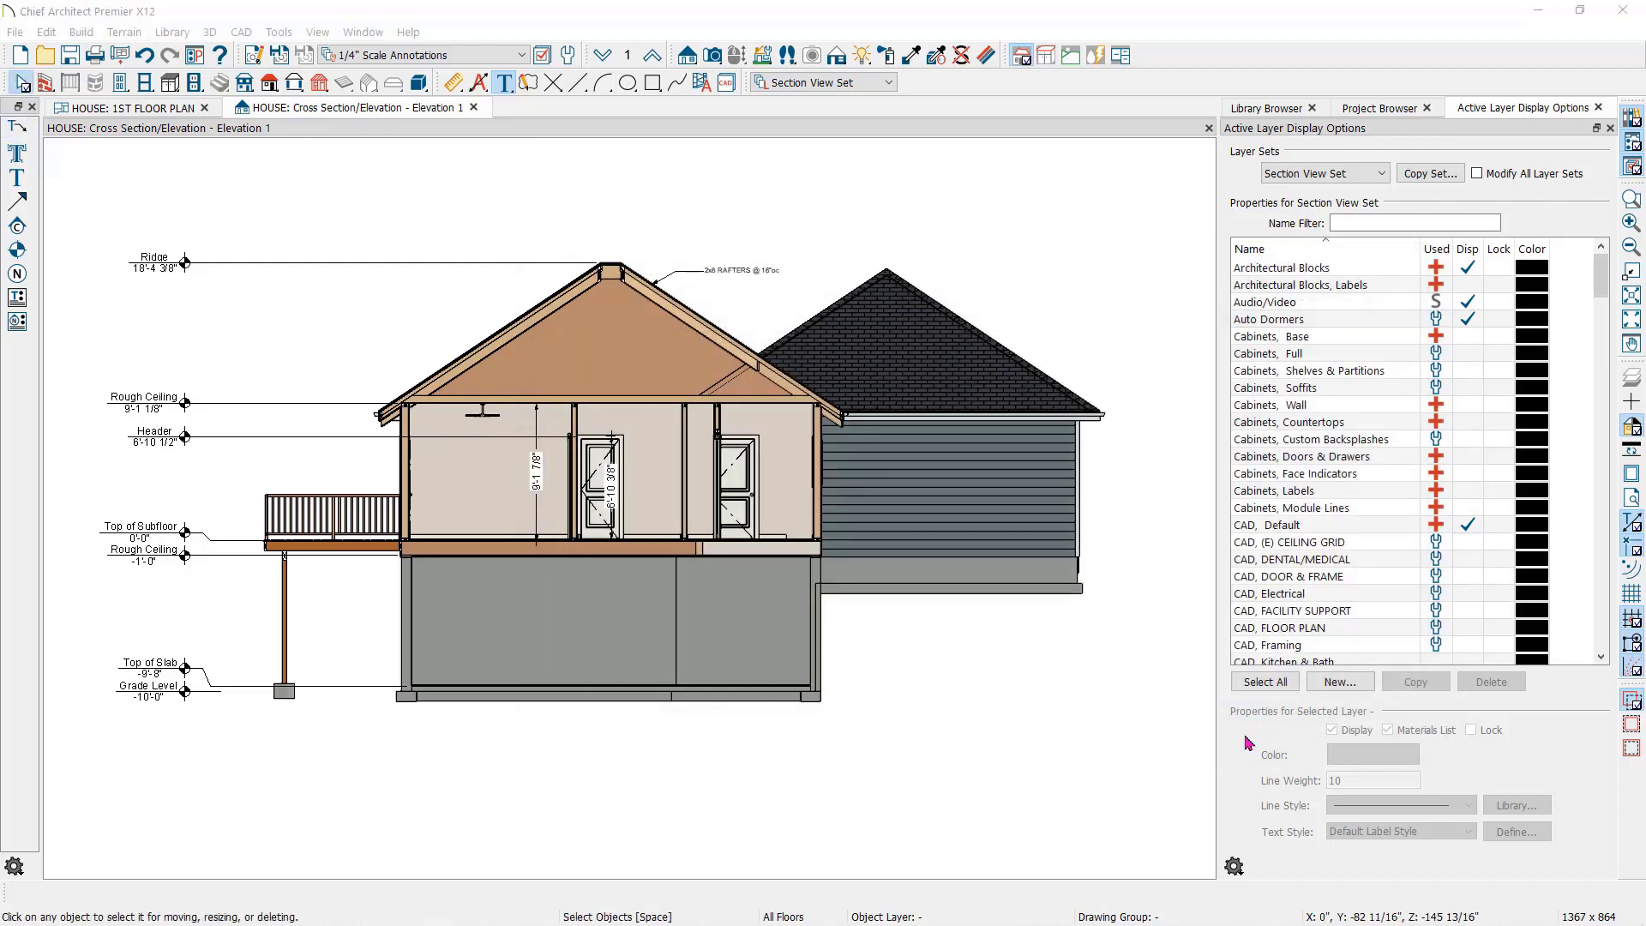
- Auto-detail the elevation, then move the wall below the kitchen farther down in the 1st floor plan
click(704, 84)
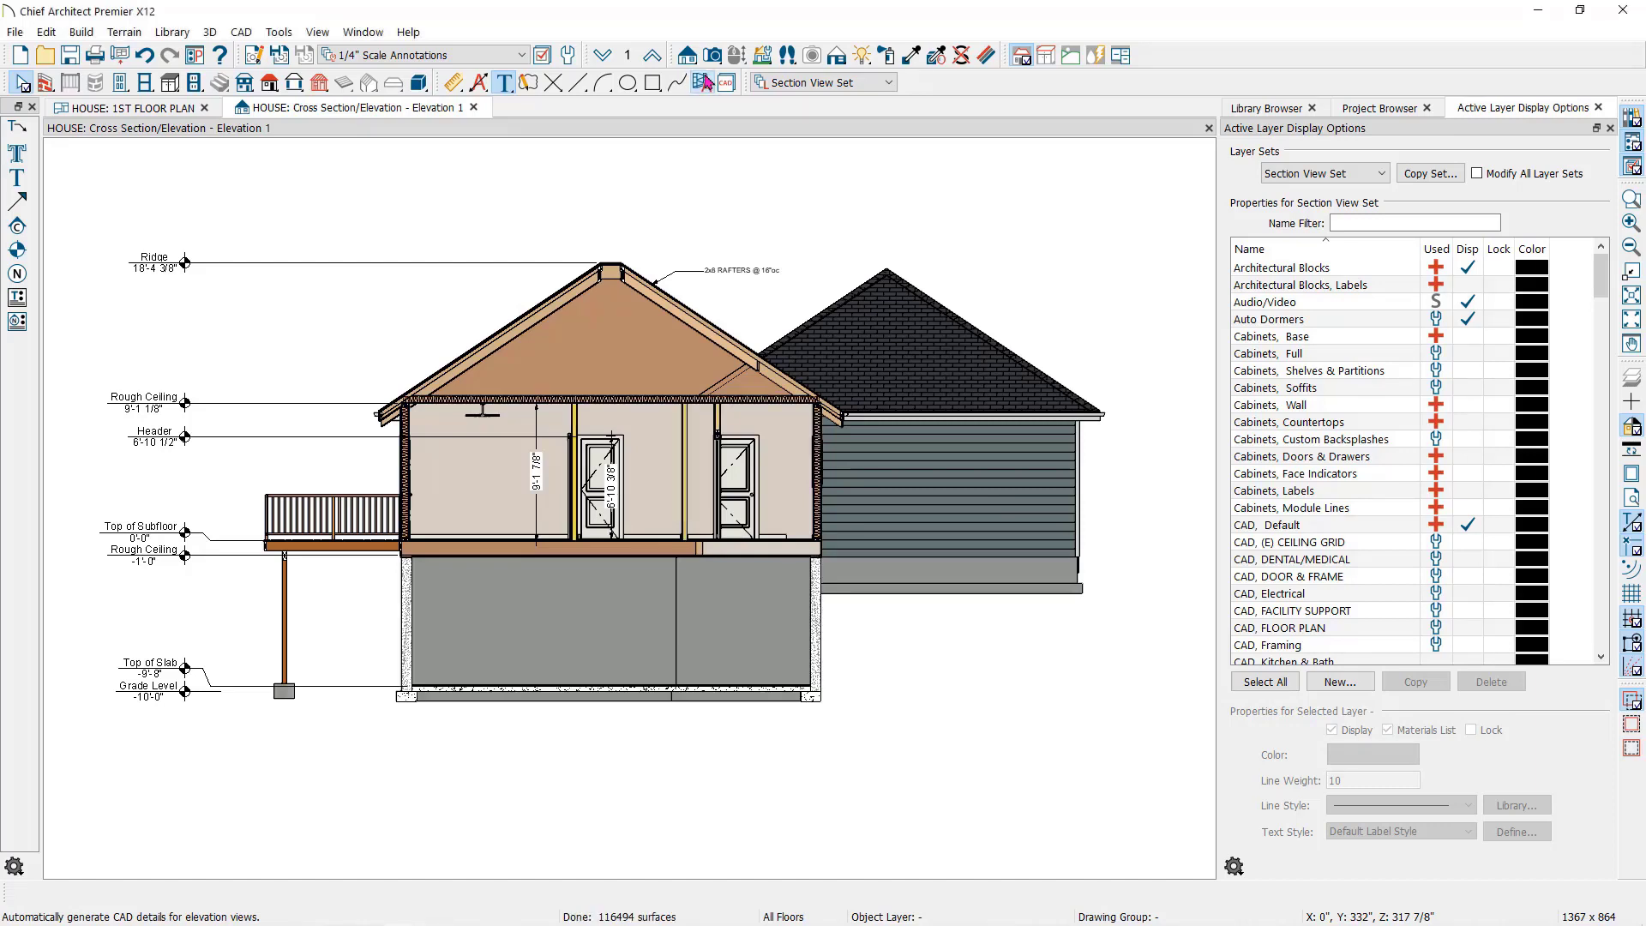
scroll(836, 548, up, 3)
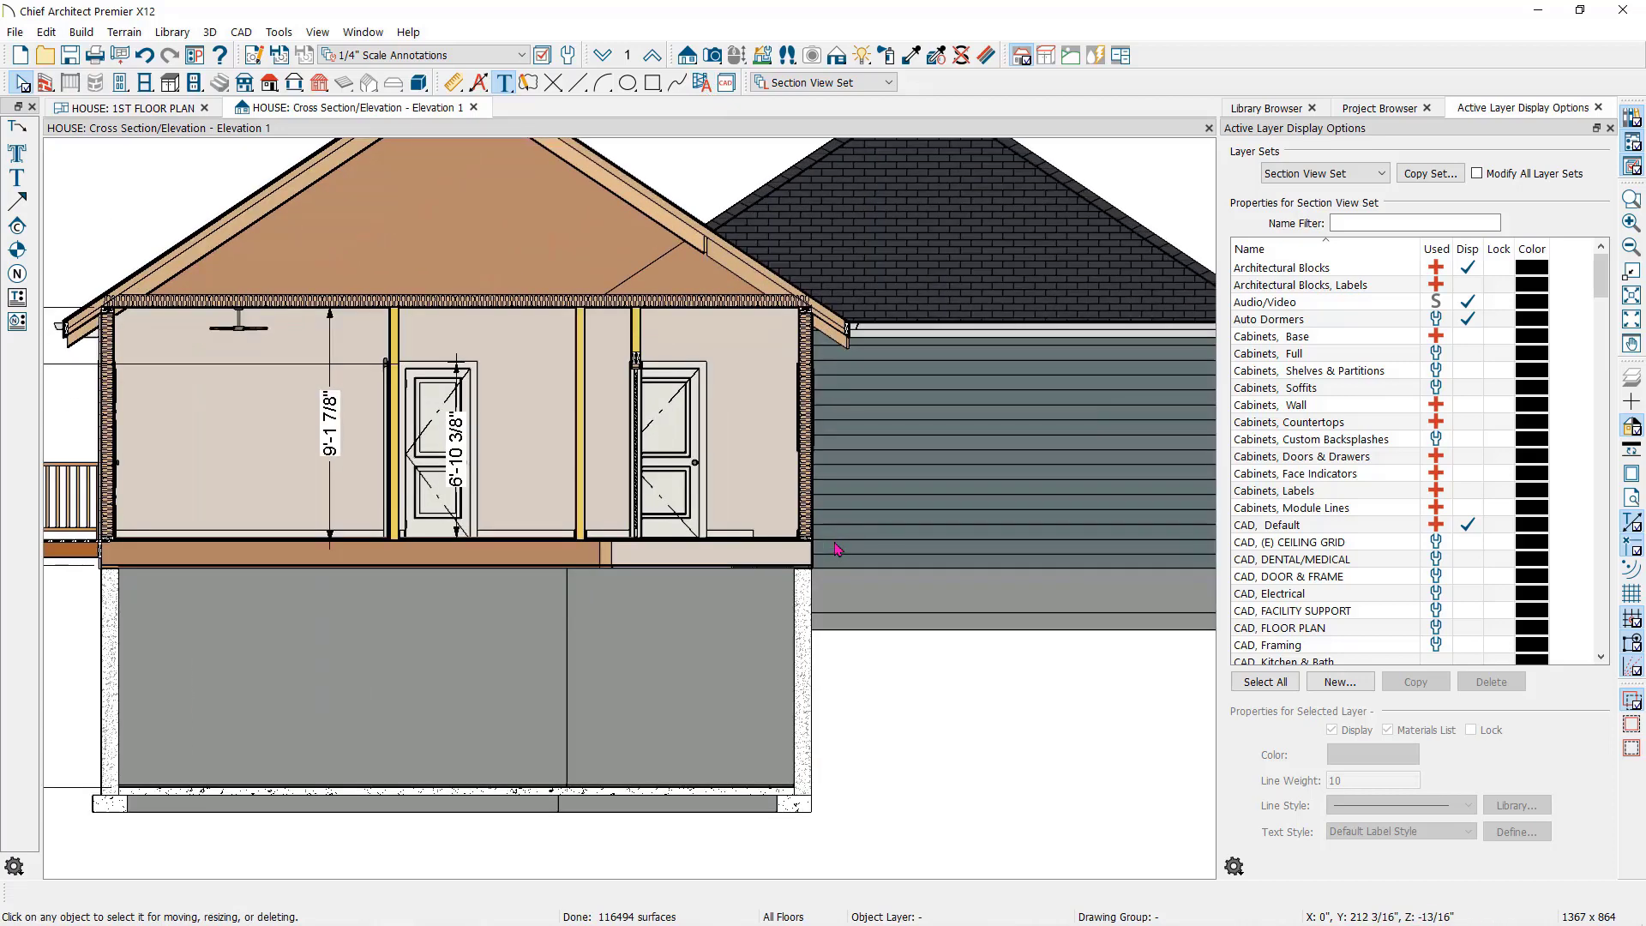
click(133, 108)
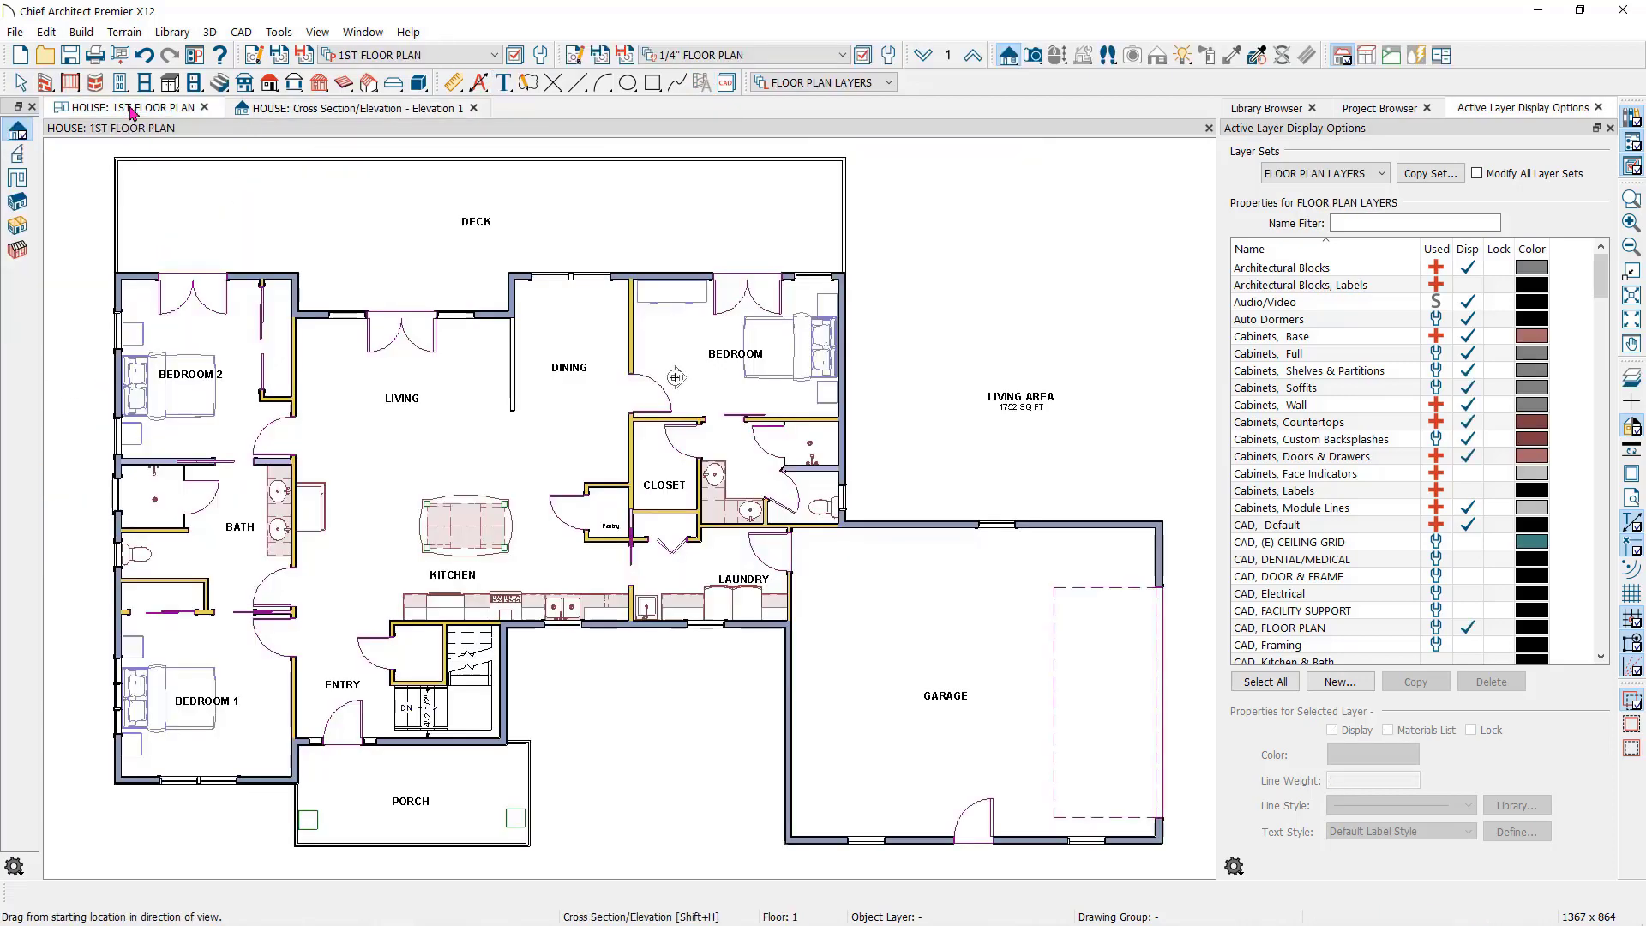
key(space)
click(676, 629)
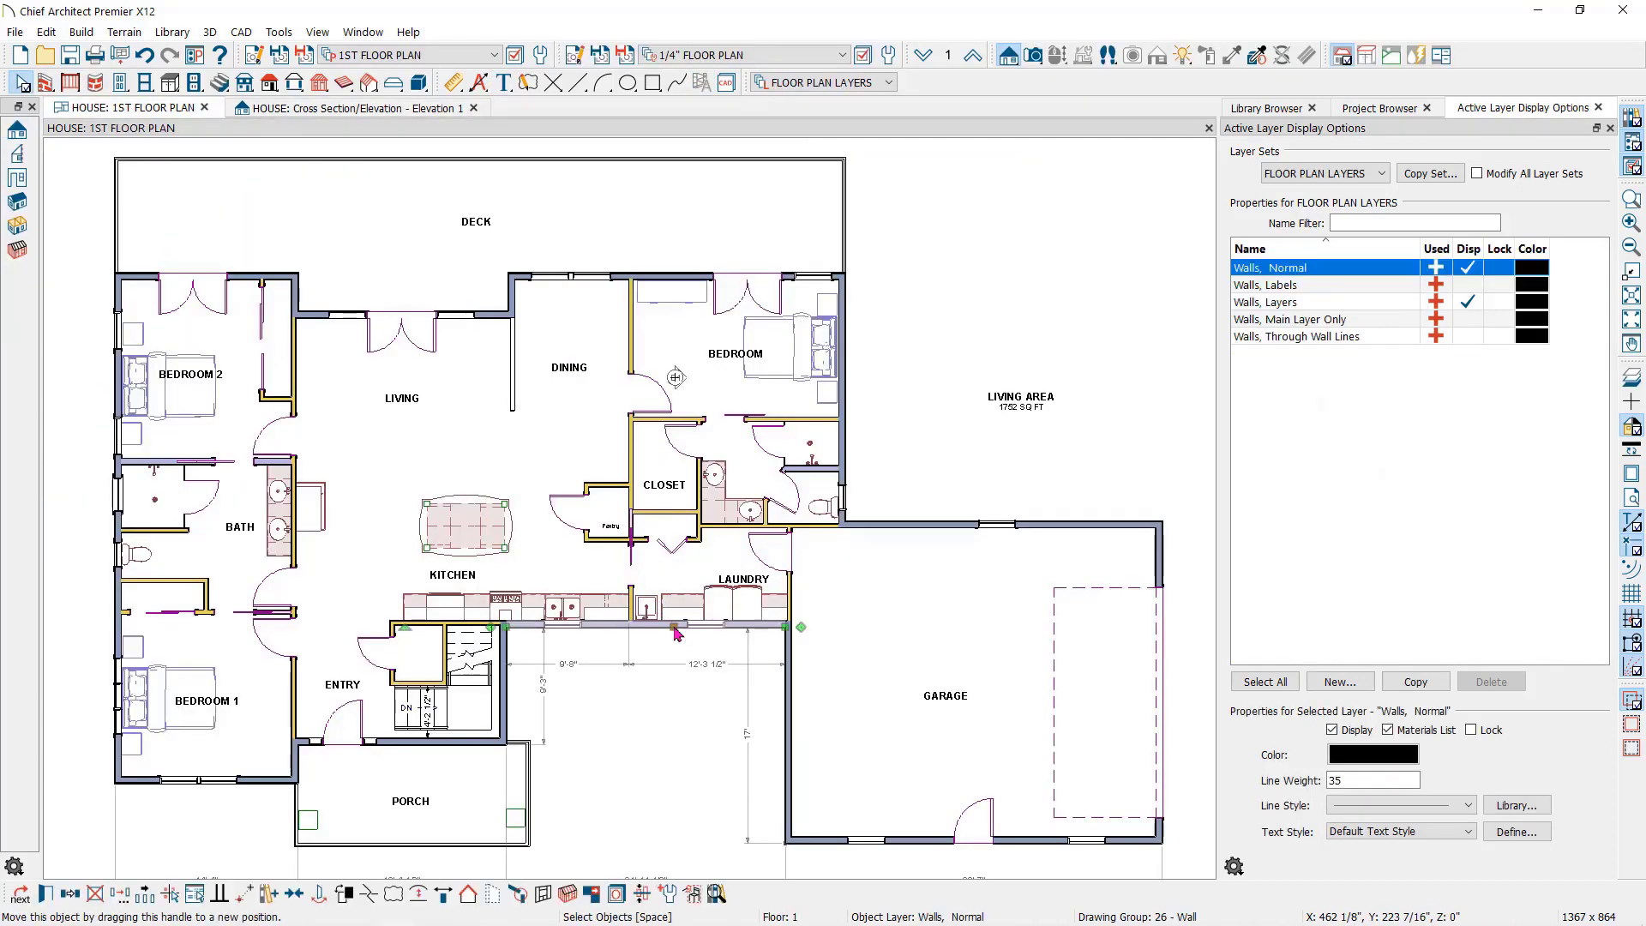
drag(676, 633, 393, 117)
- Back in Elevation 1, select the right section wall line and undo the last edit
click(393, 111)
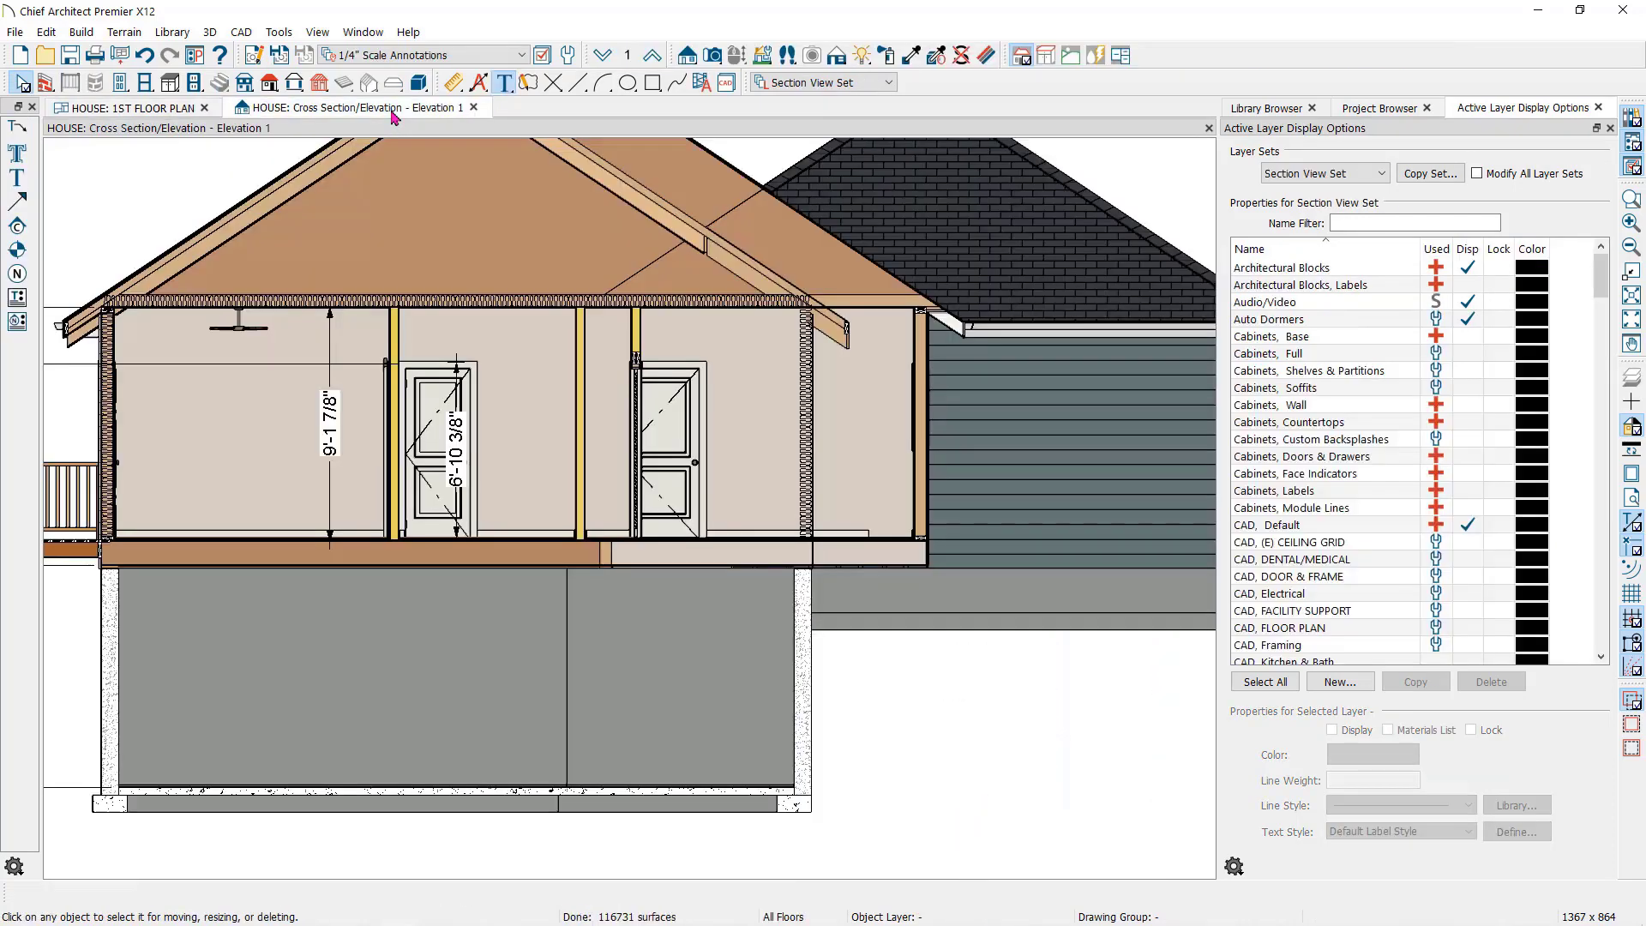
click(804, 455)
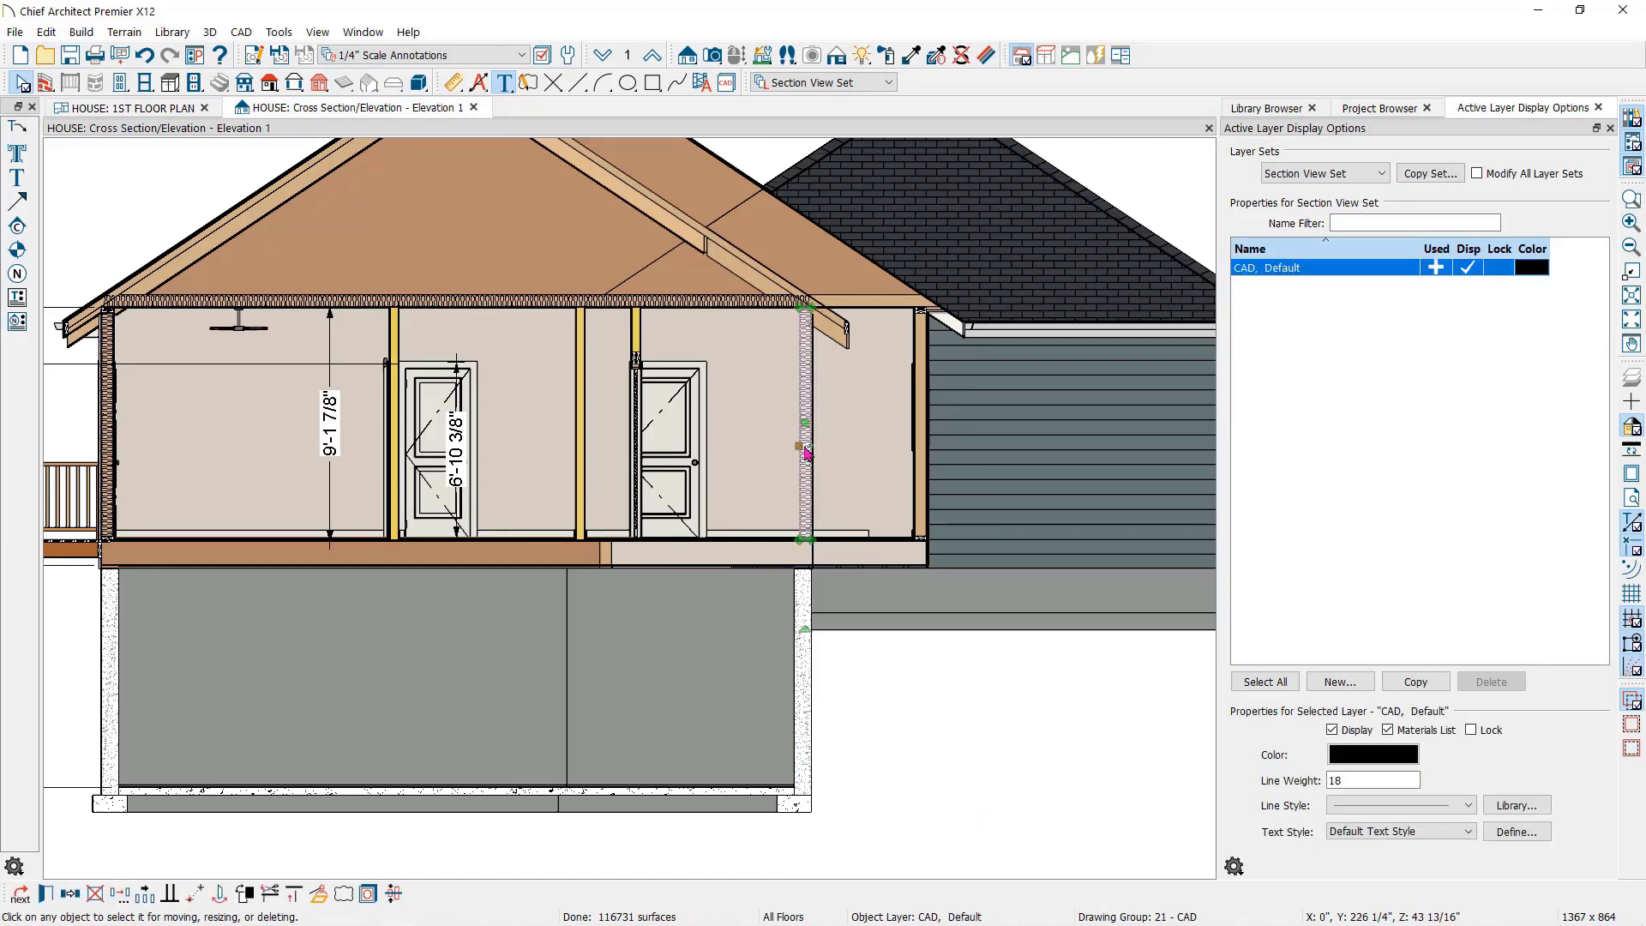
click(145, 56)
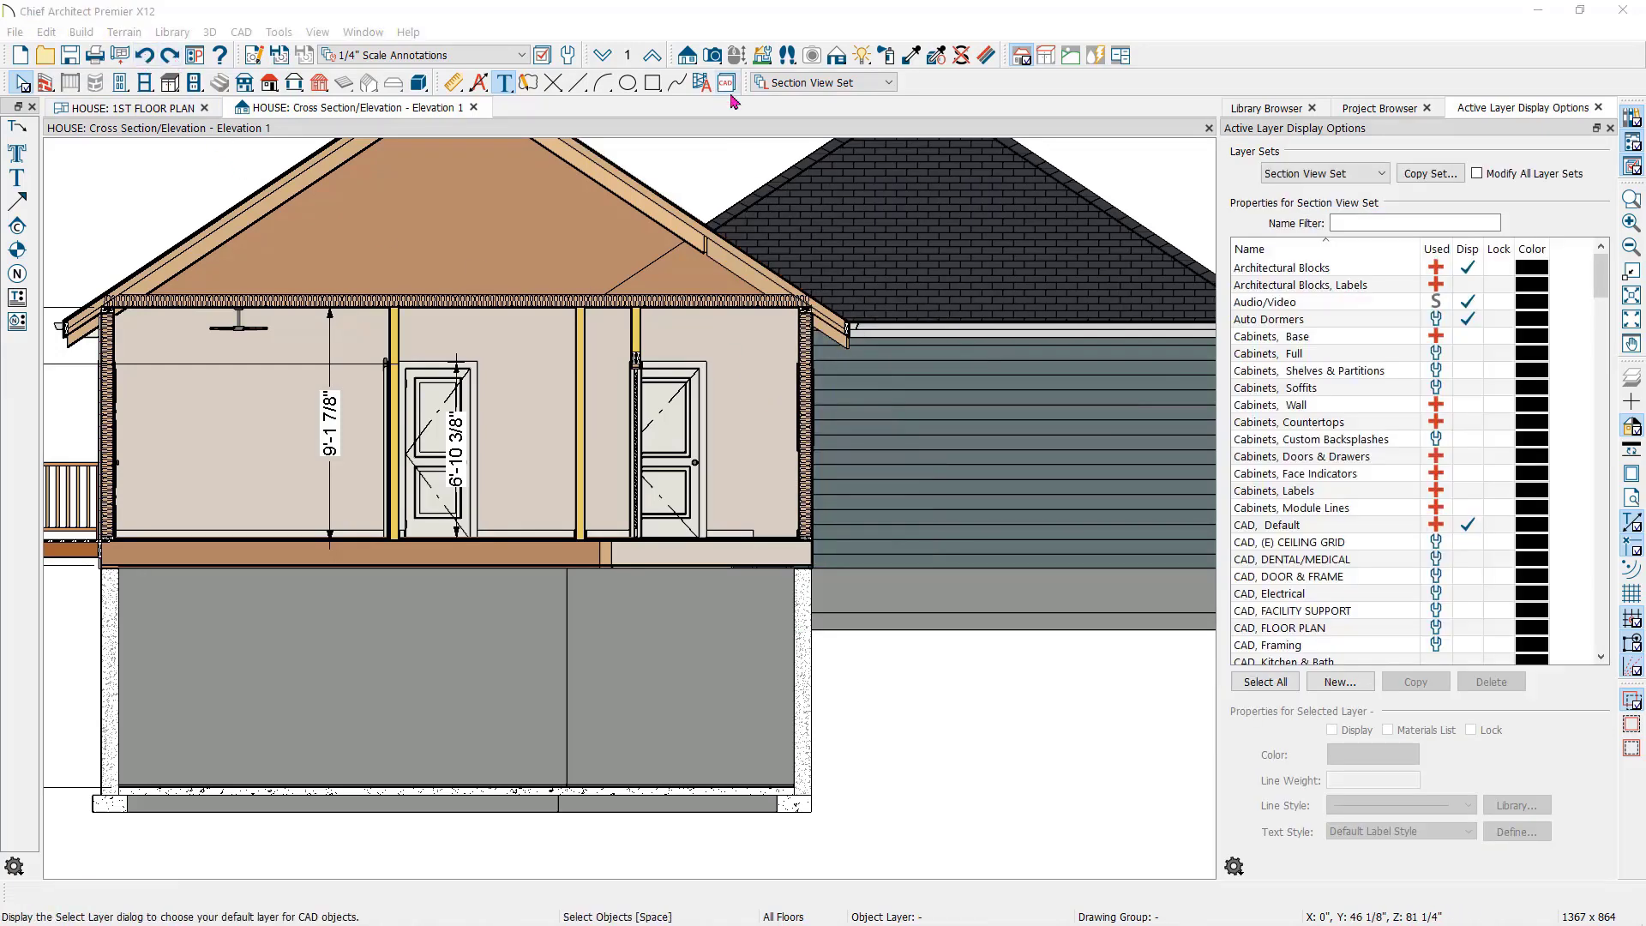
- Place a double-pane window in the right-hand siding wall
click(1631, 295)
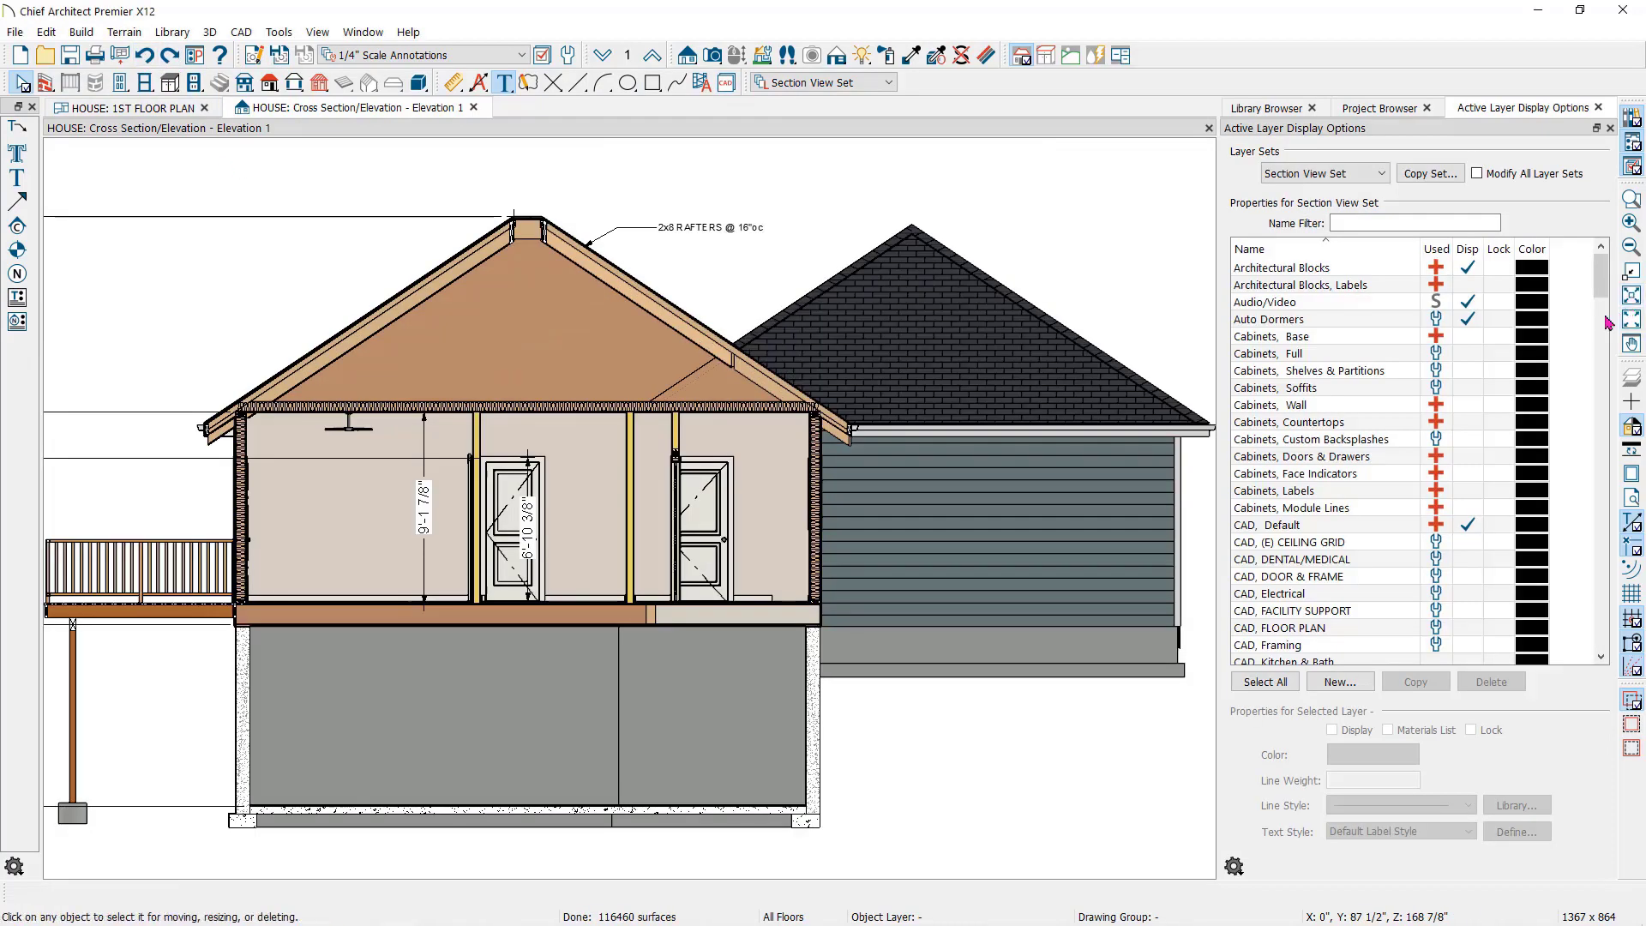
click(144, 84)
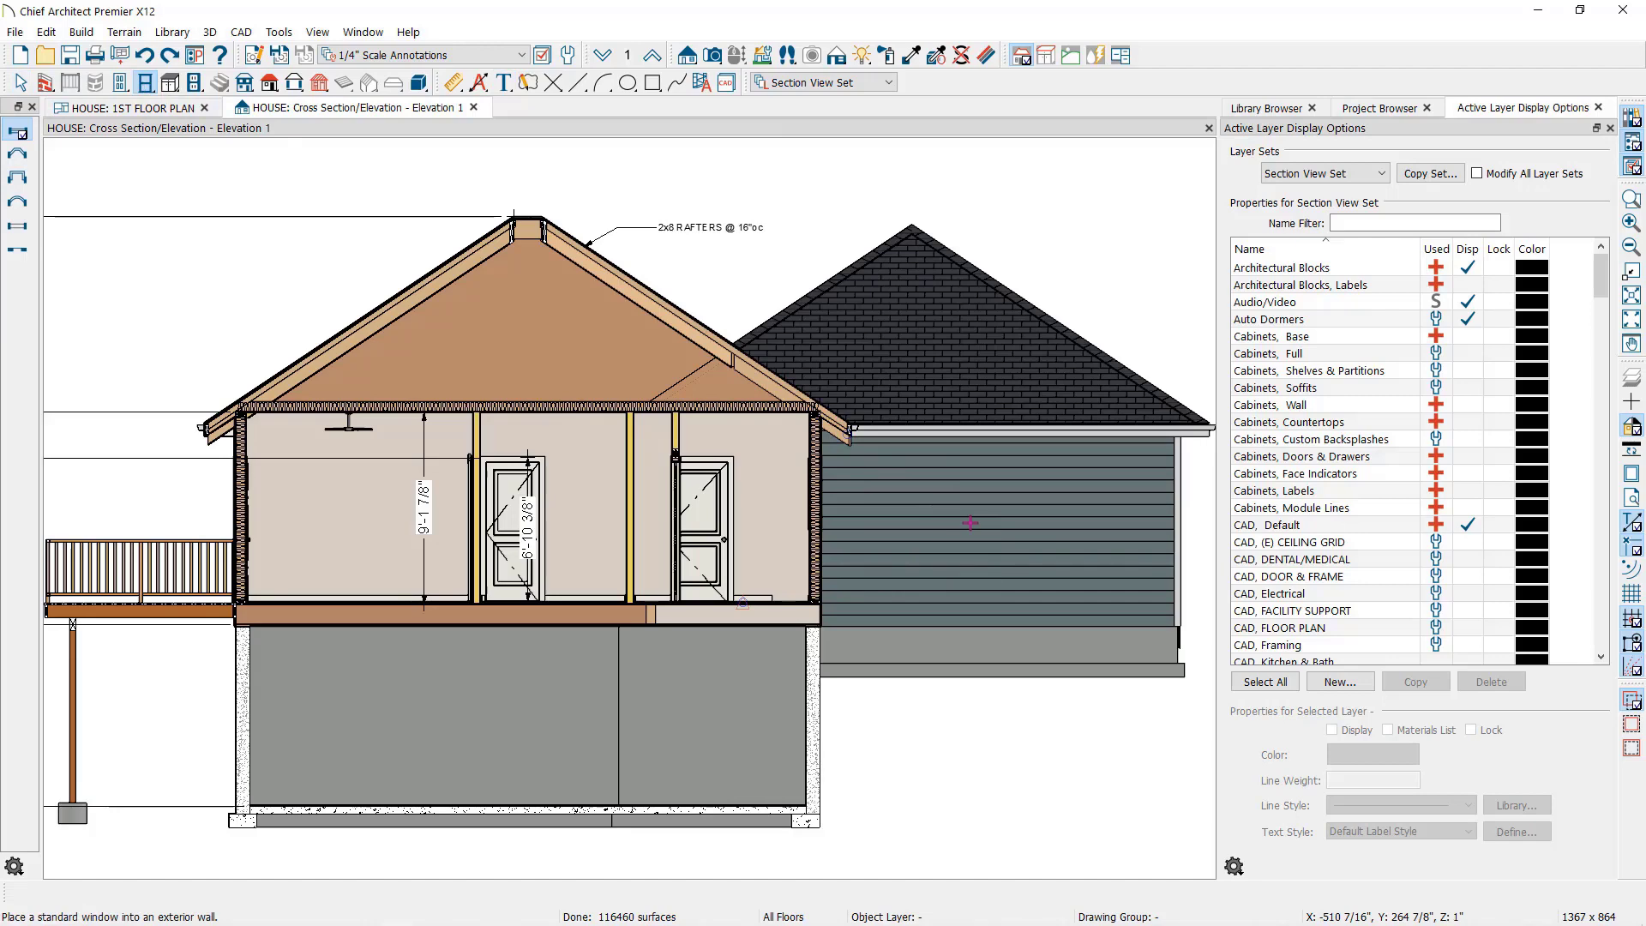
click(1026, 546)
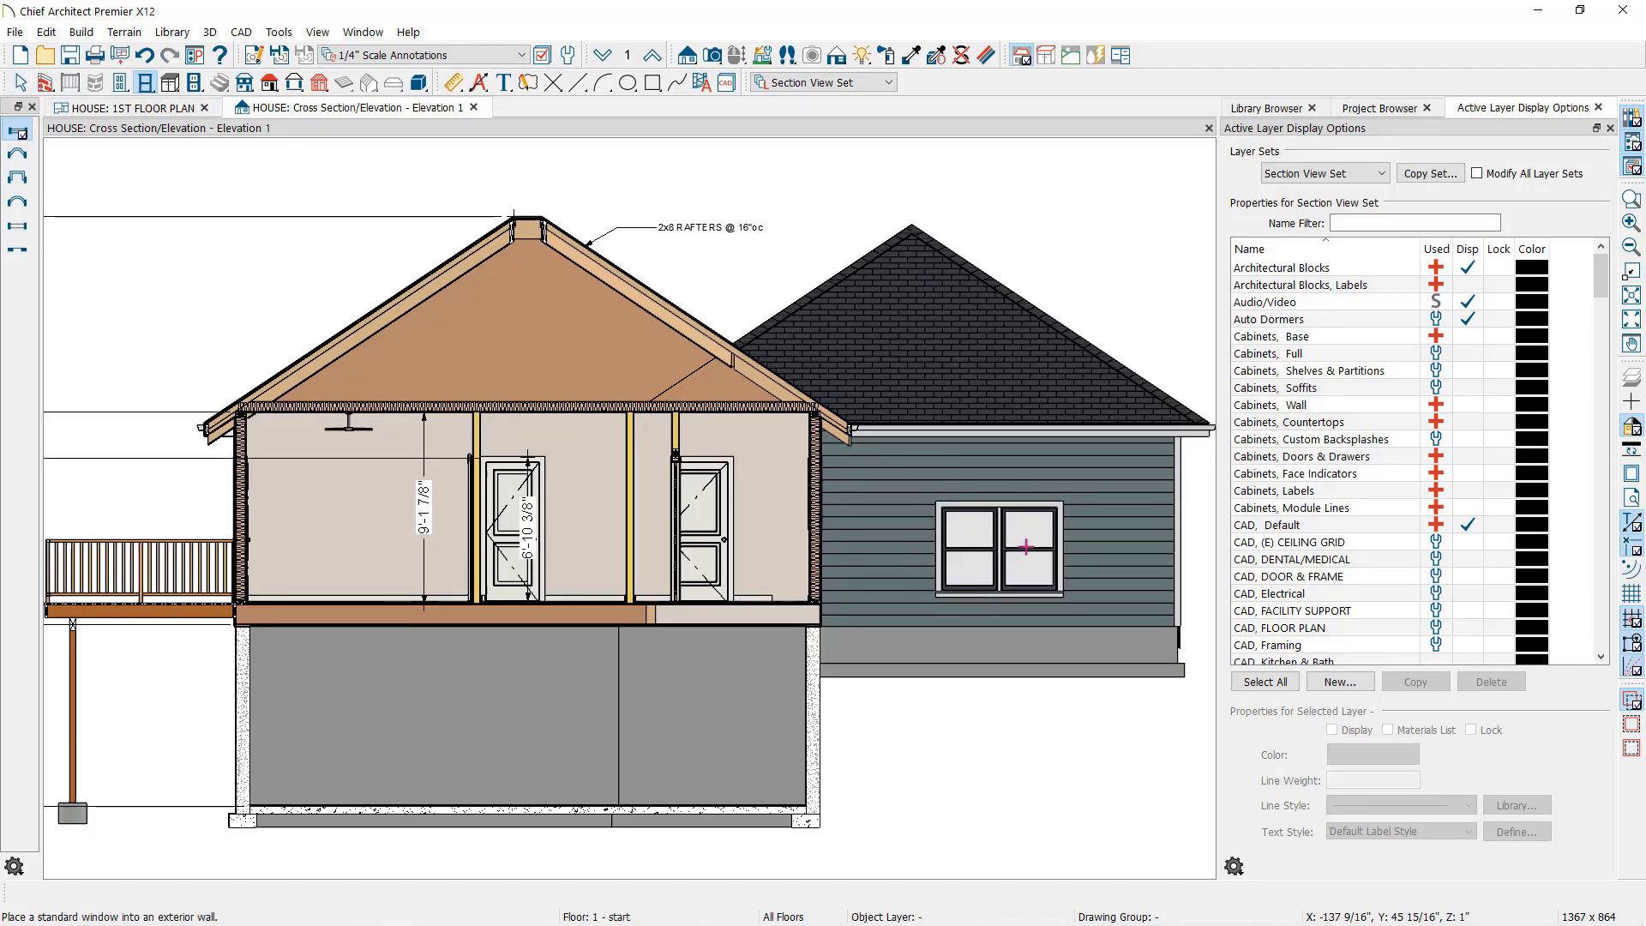
key(space)
scroll(1094, 650, up, 2)
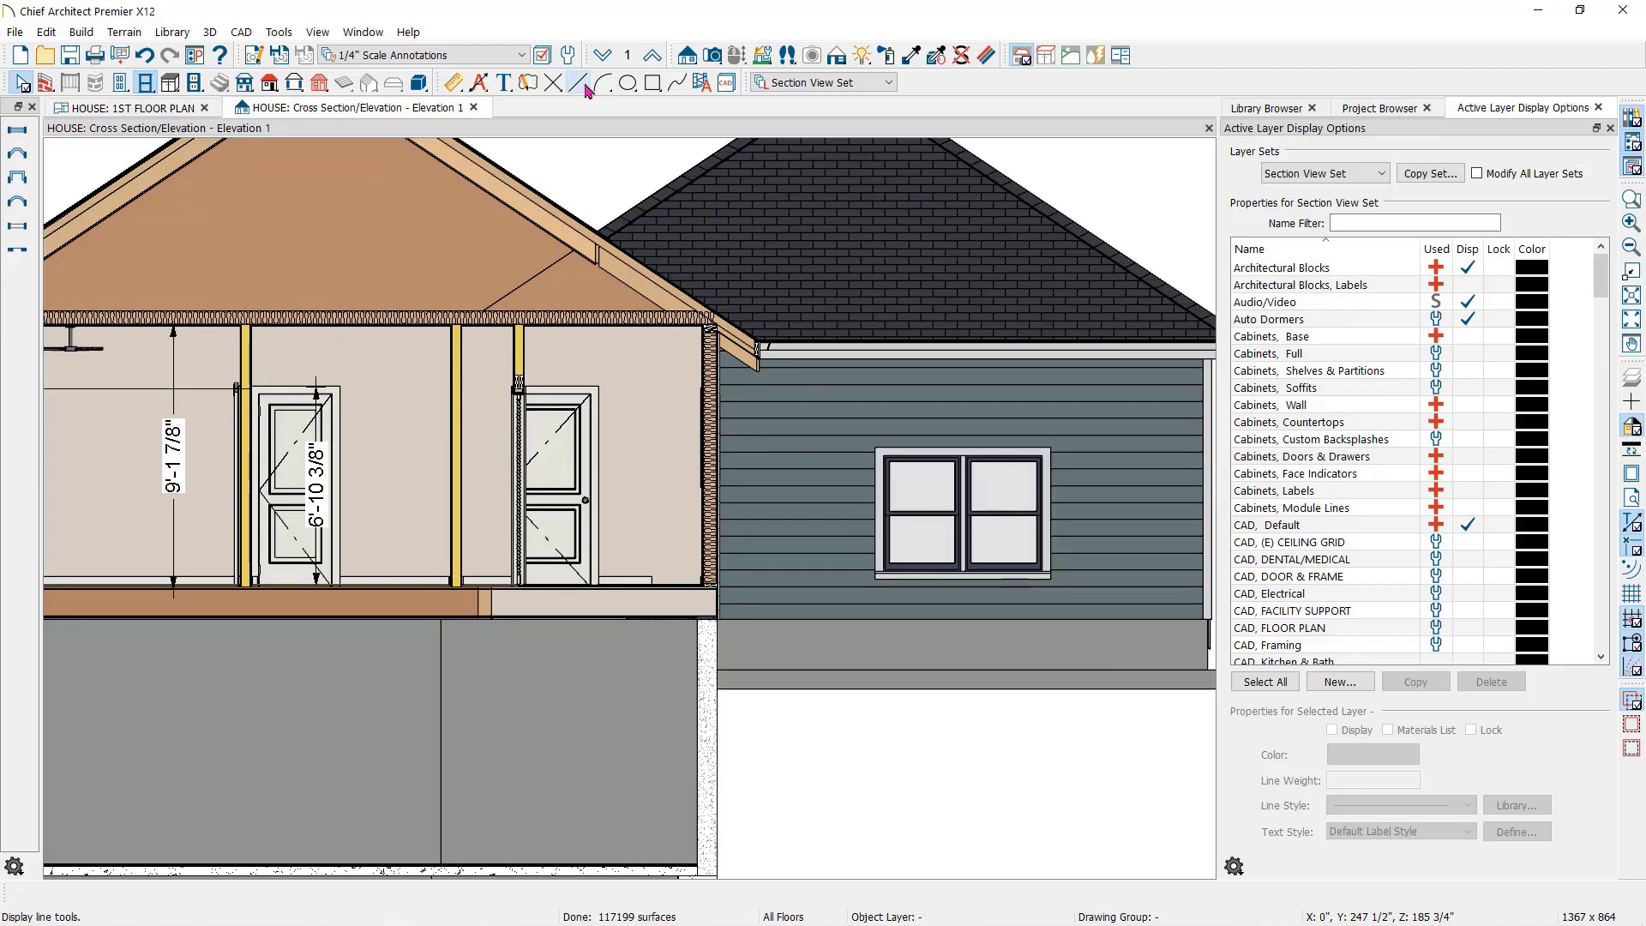
- Draw a grey polyline solid sill block beneath the window
click(653, 82)
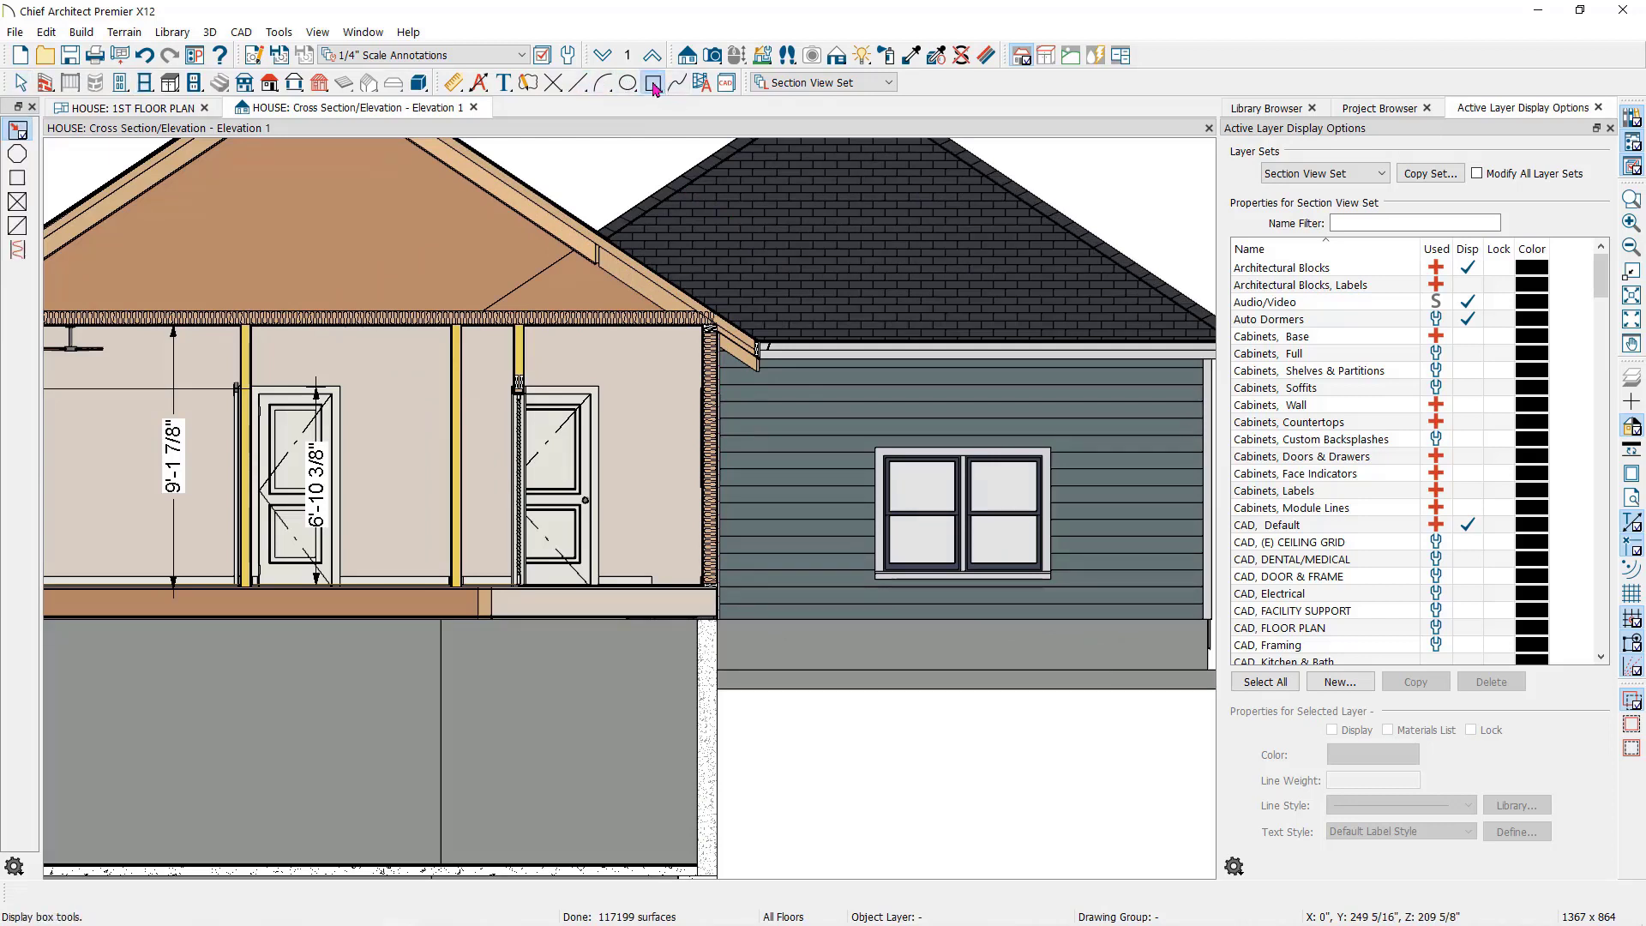
click(419, 83)
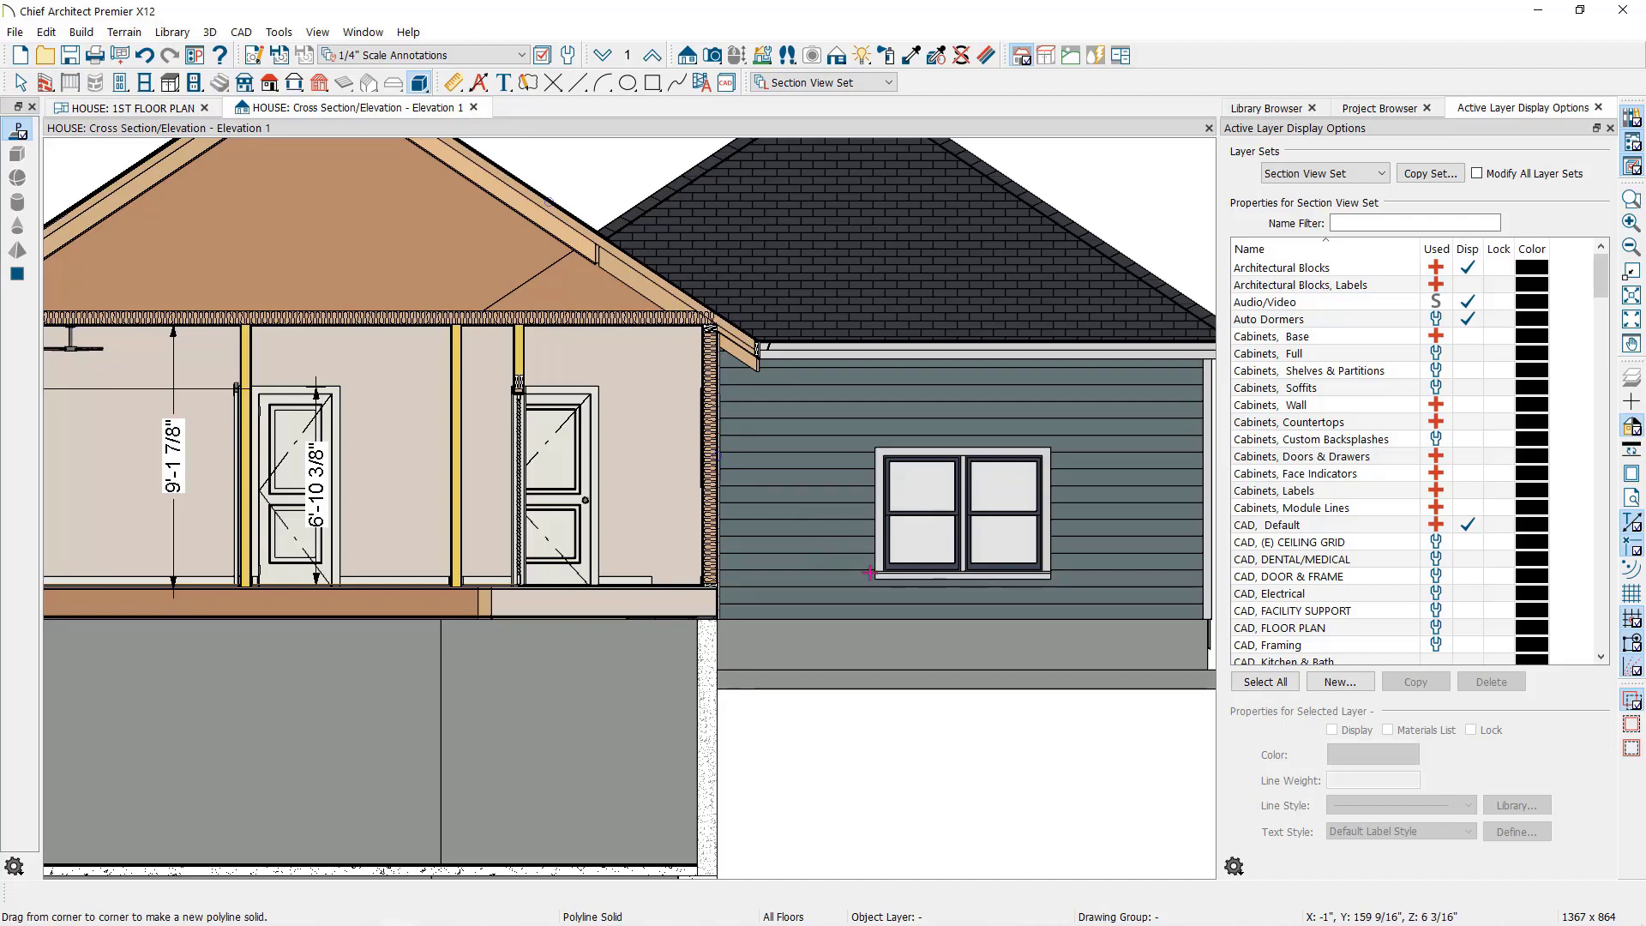
drag(865, 572, 1060, 604)
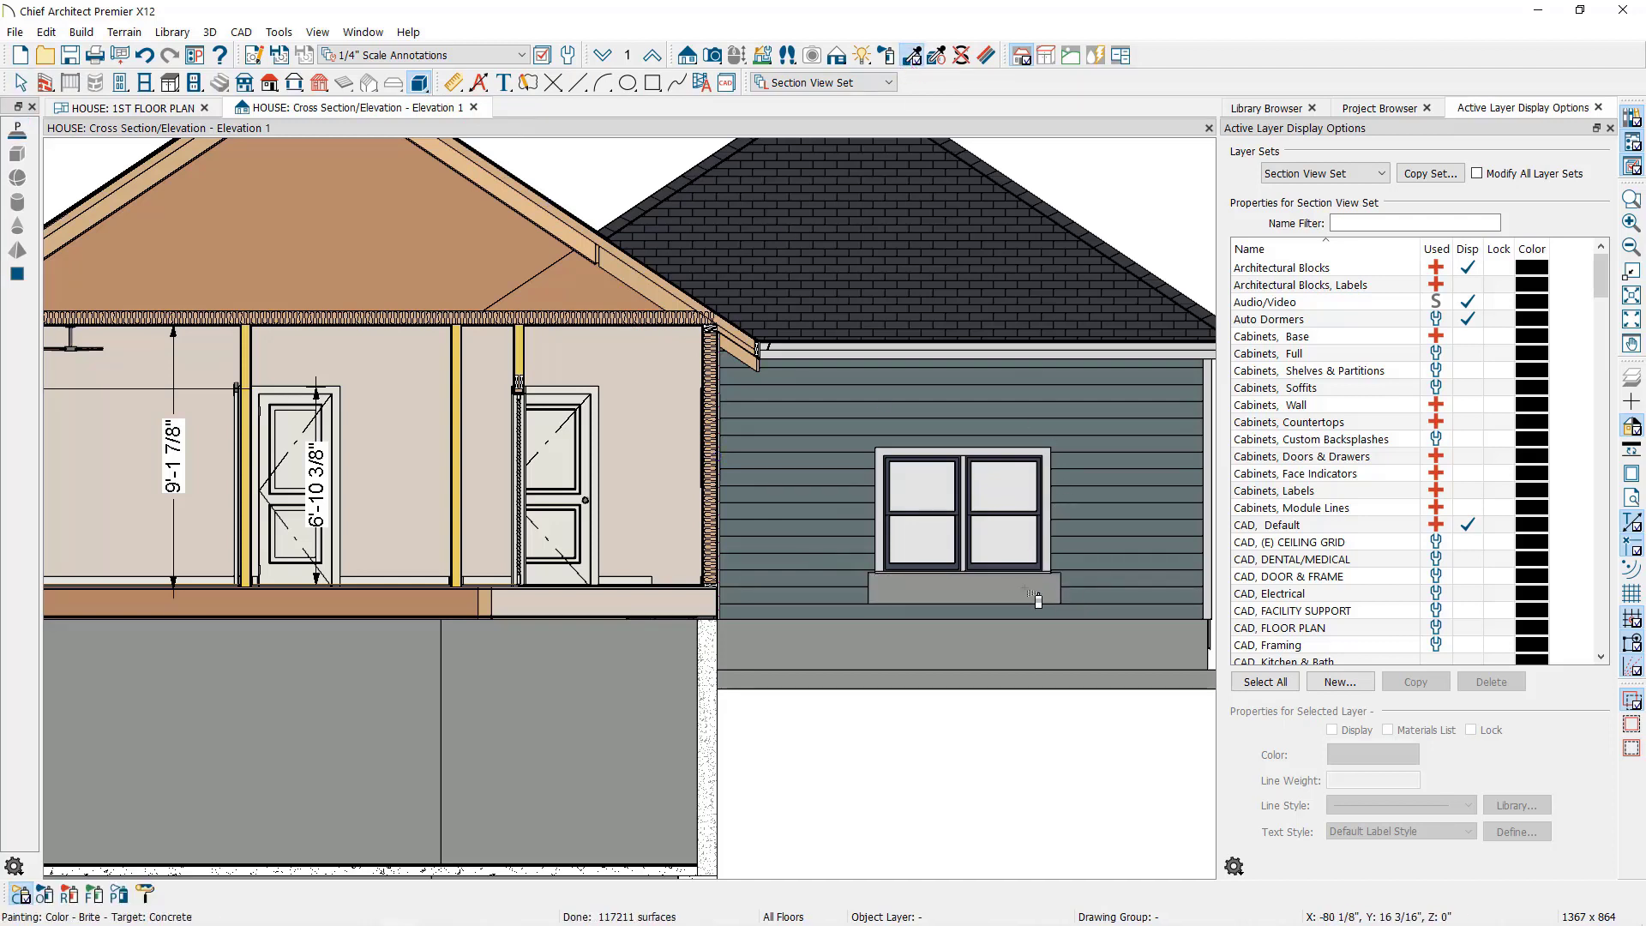
- Fit the building in view, close the Elevation 1 tab, and select the bedroom elevation camera
key(space)
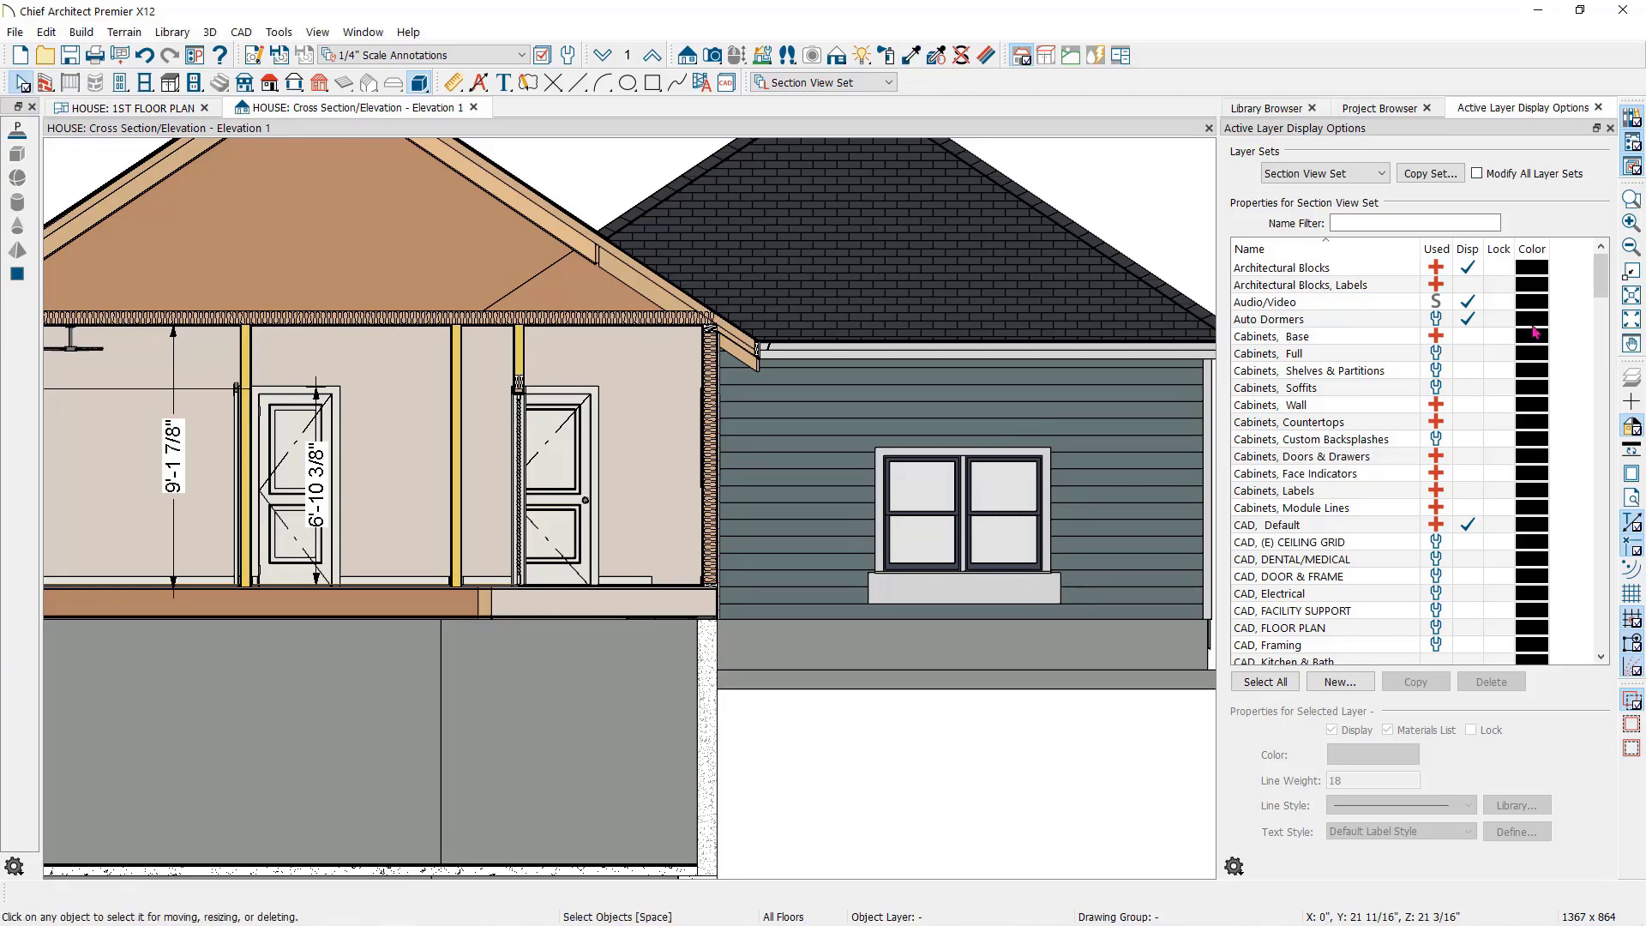
click(1629, 296)
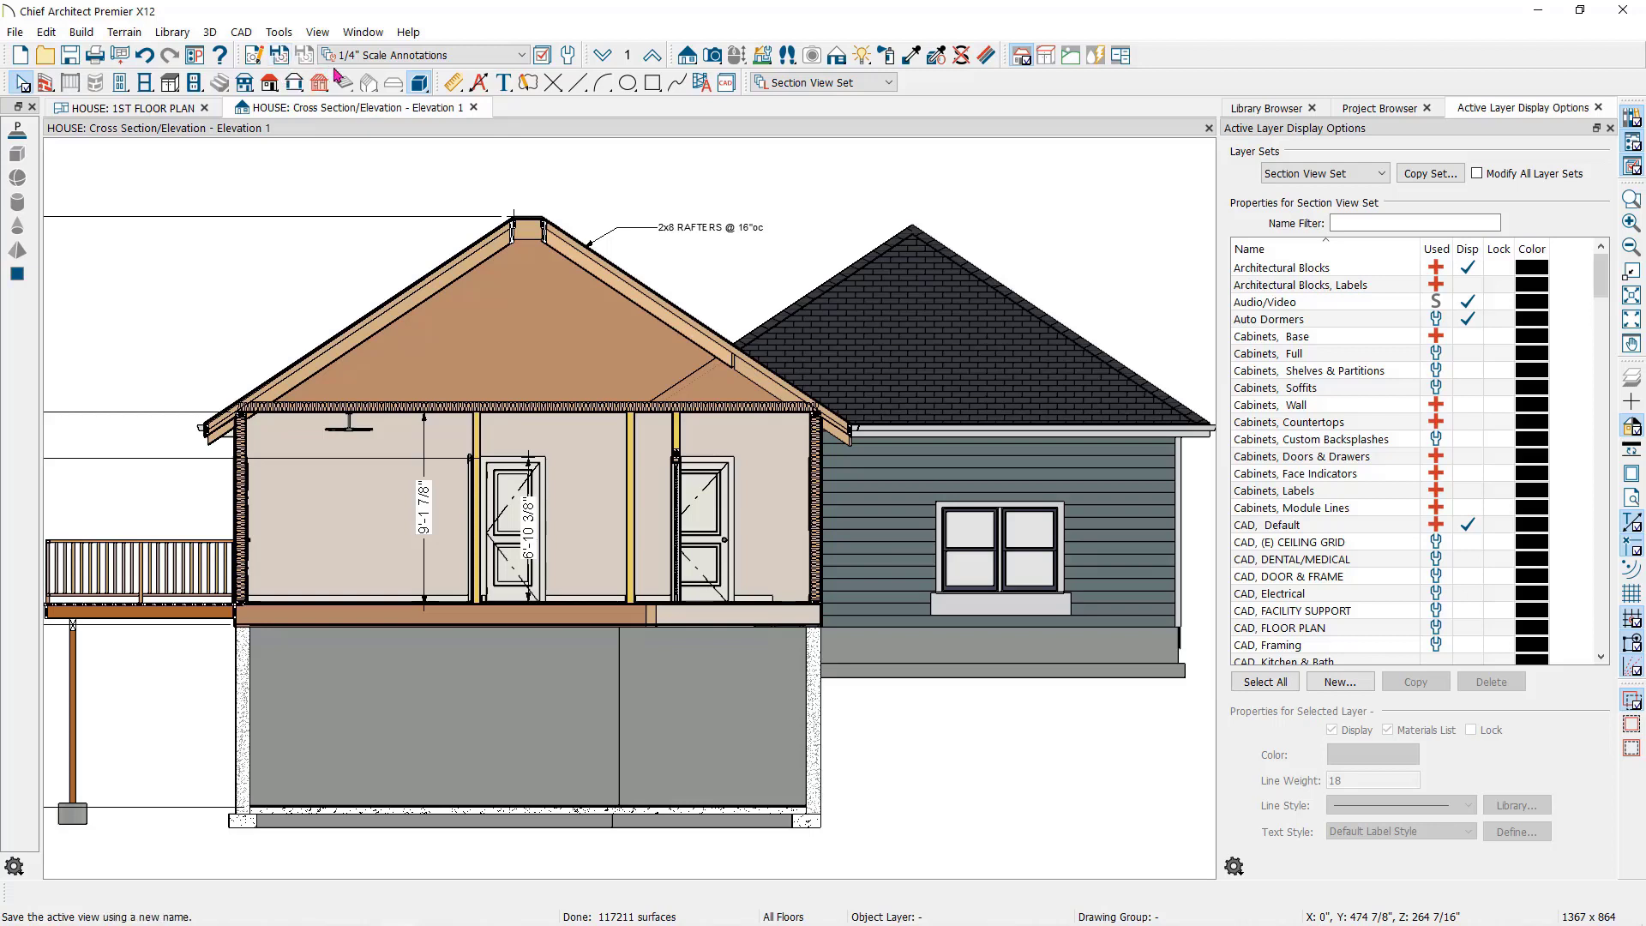
click(473, 107)
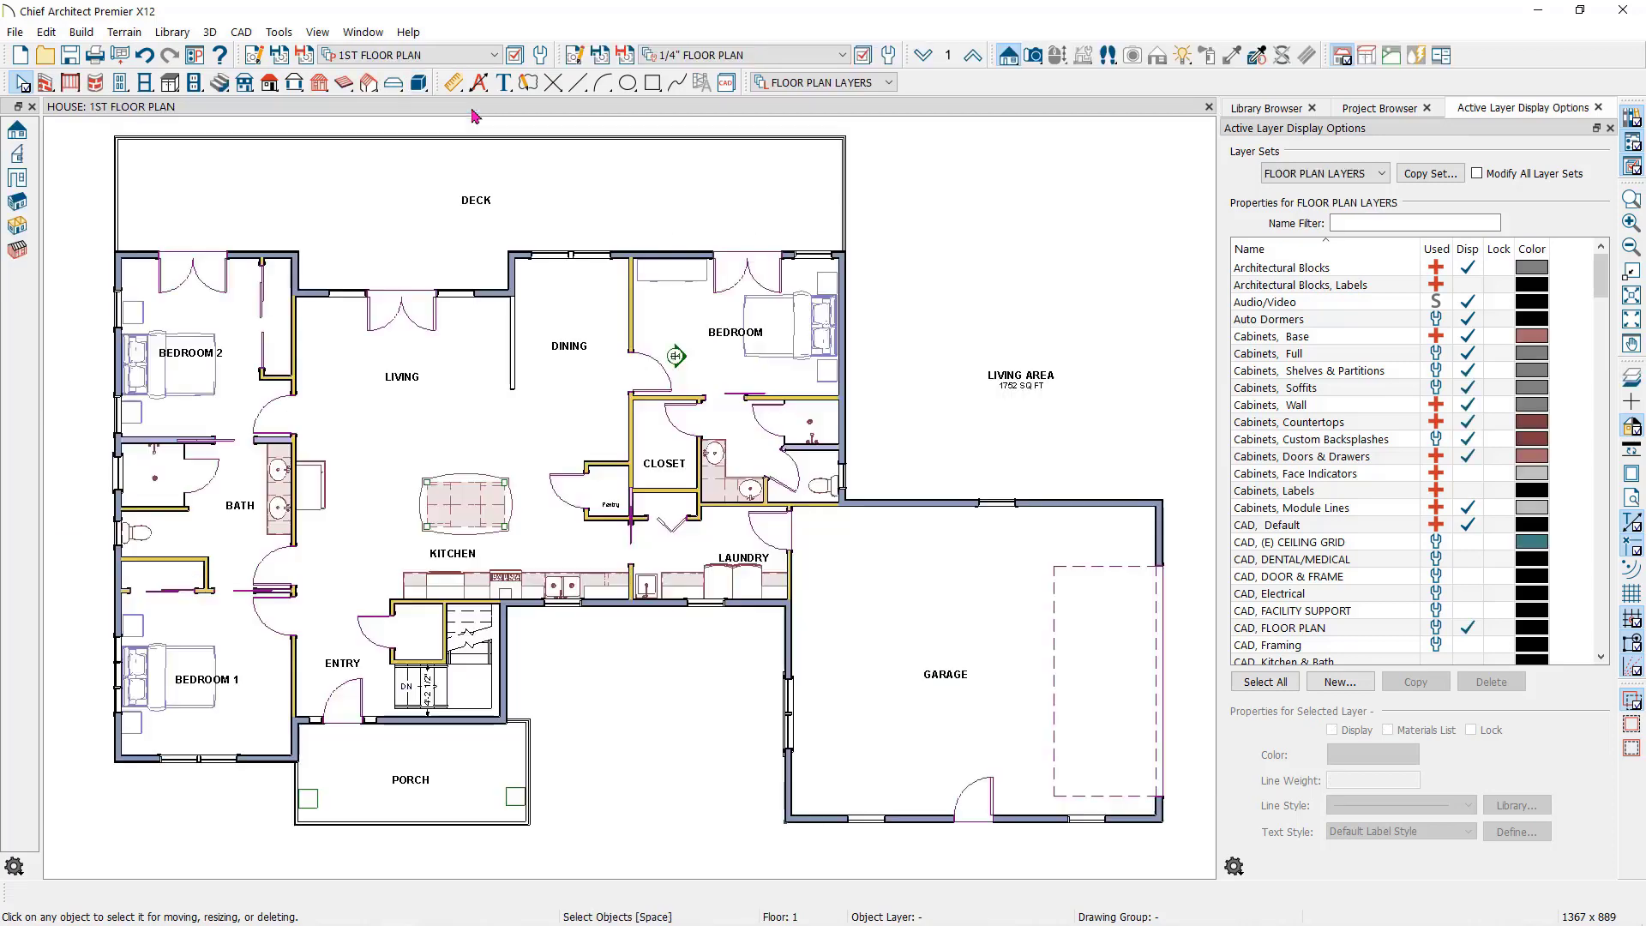
click(678, 358)
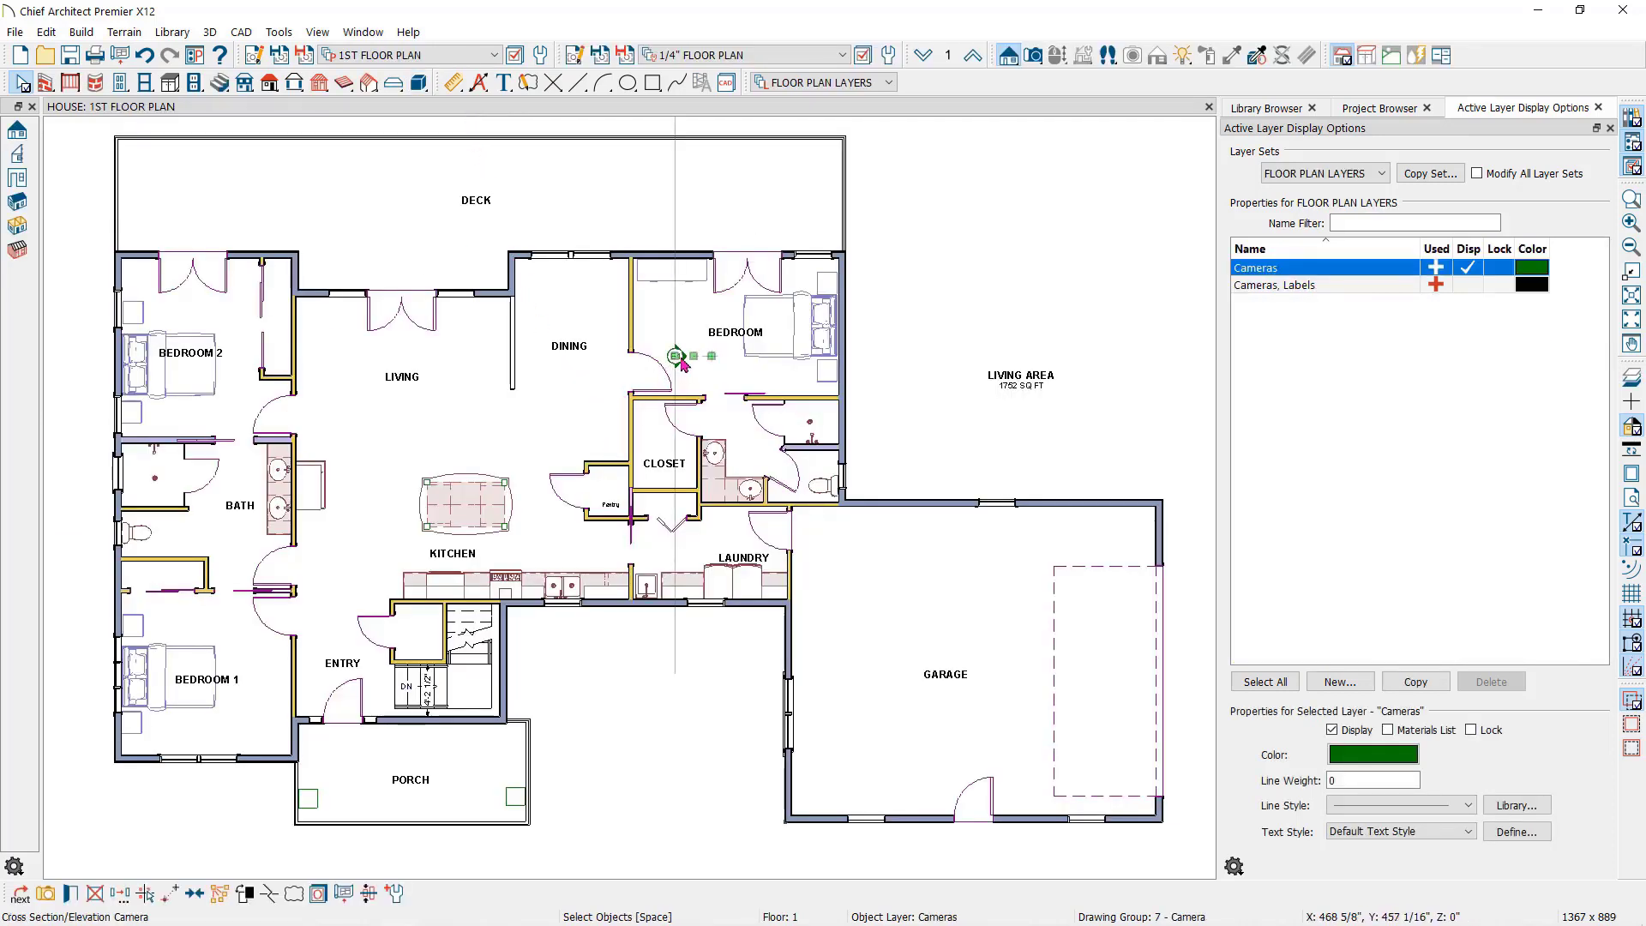
- Reopen Elevation 1 from the Project Browser's Cross Sections folder
click(1380, 108)
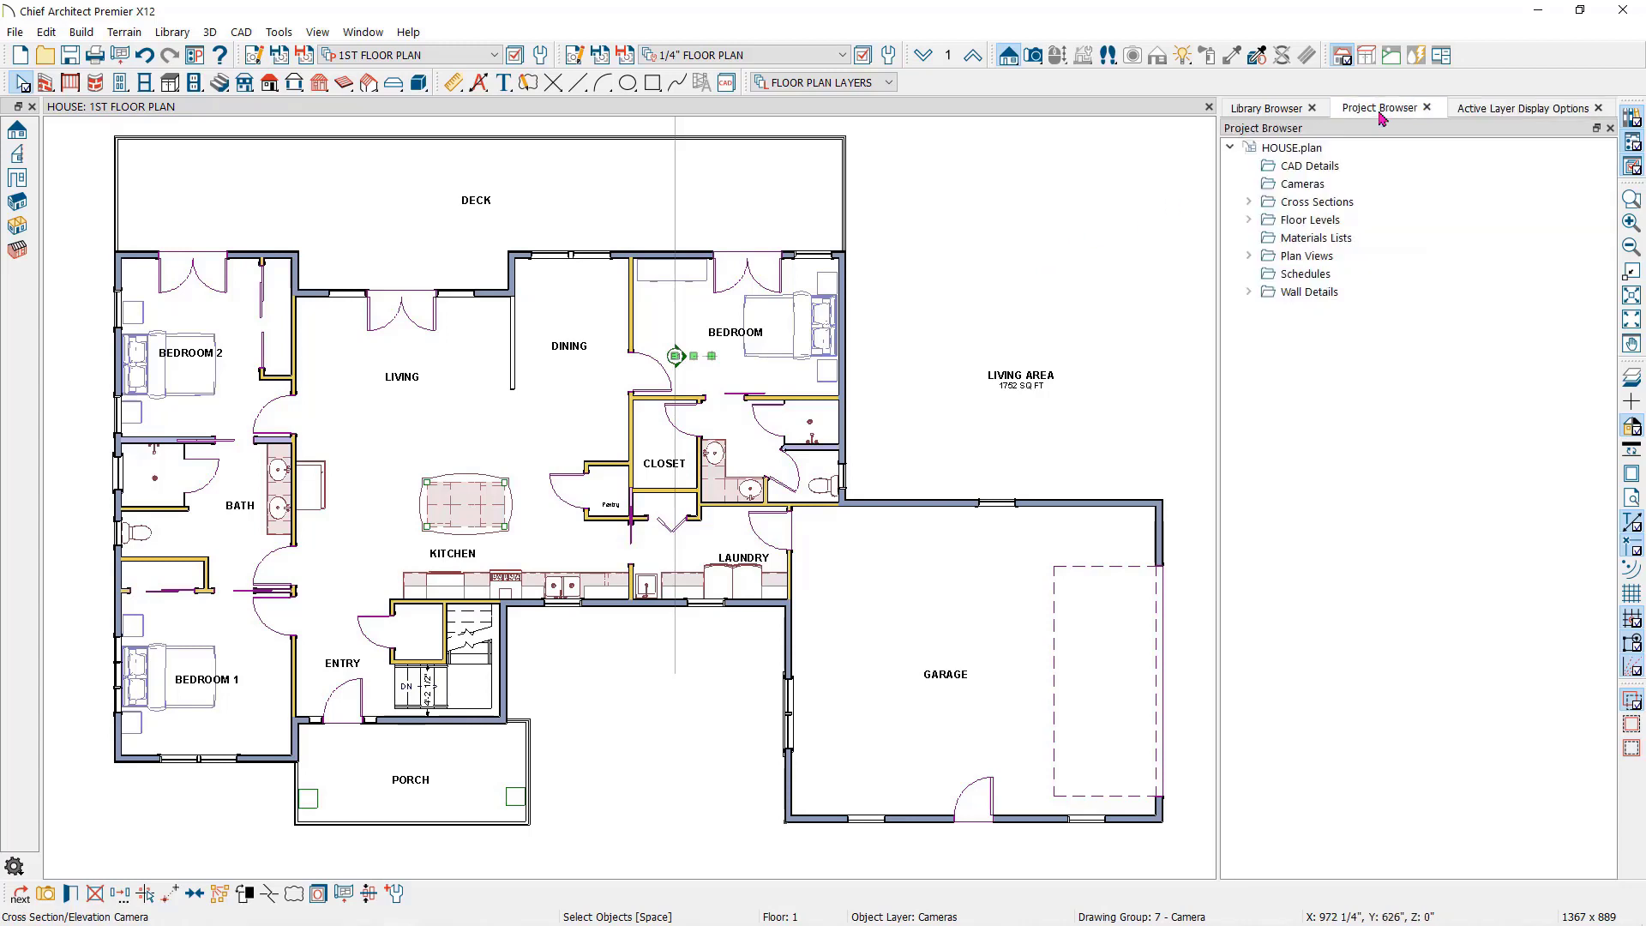
double_click(1316, 201)
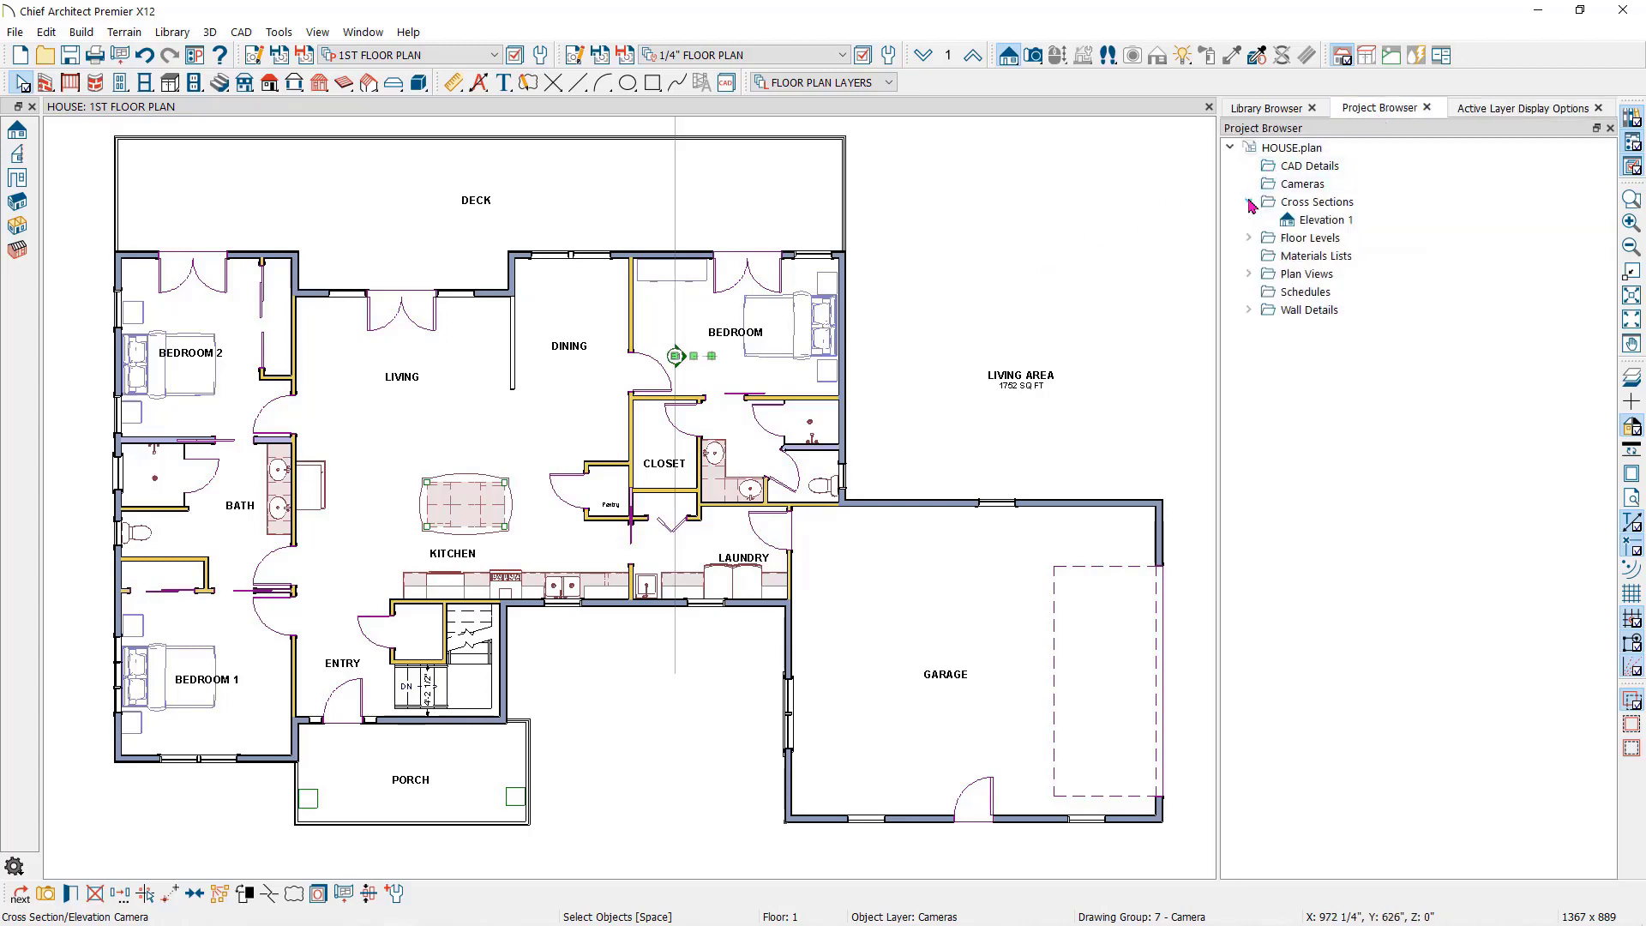
click(1307, 221)
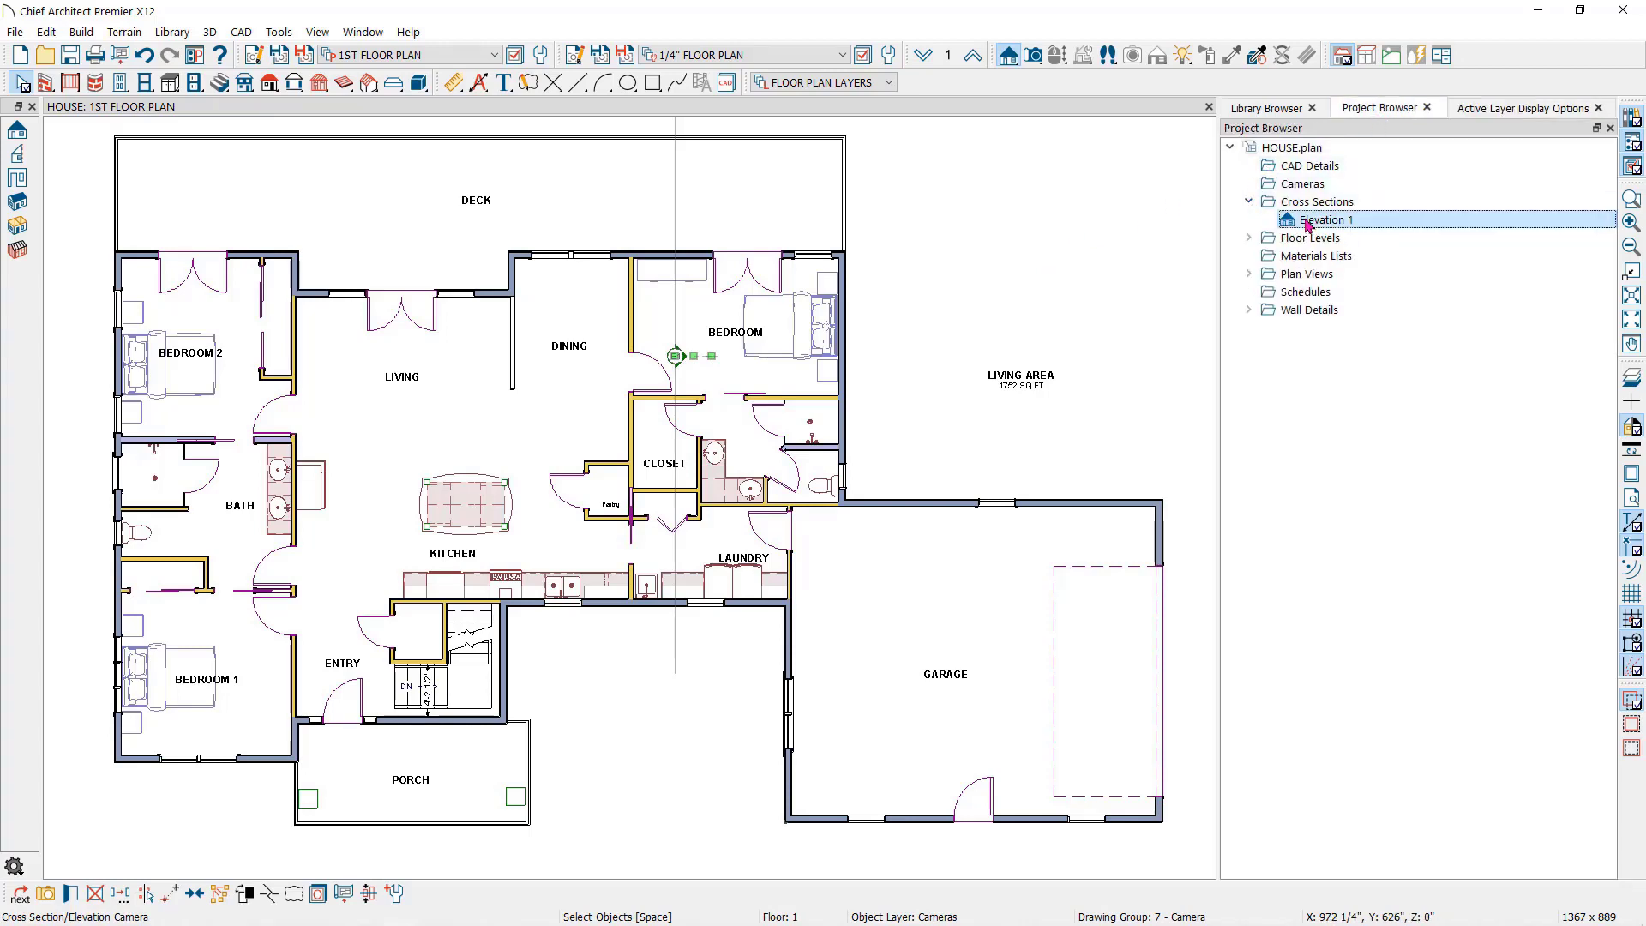
double_click(1307, 221)
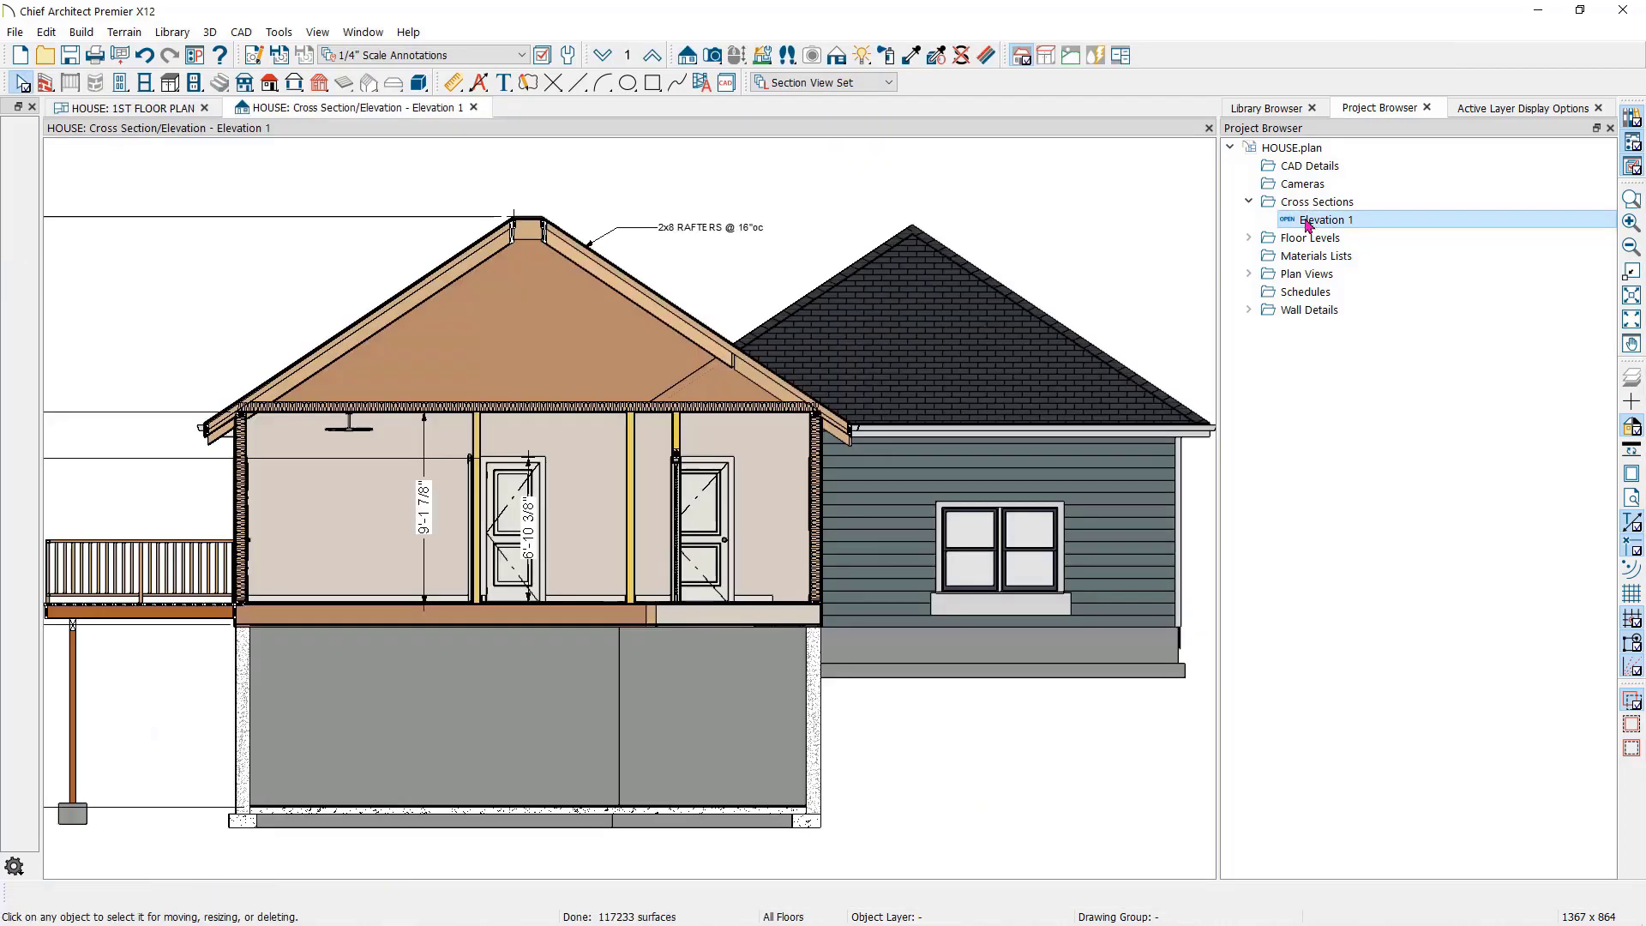